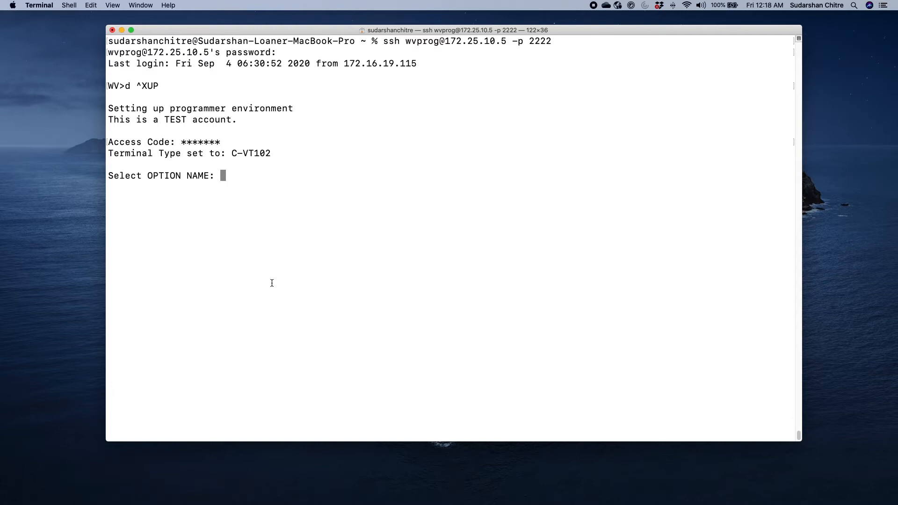
Start DG ADMIT PATIENT, search 'smith', and pick the second Smith patient
text(admit)
key(Return)
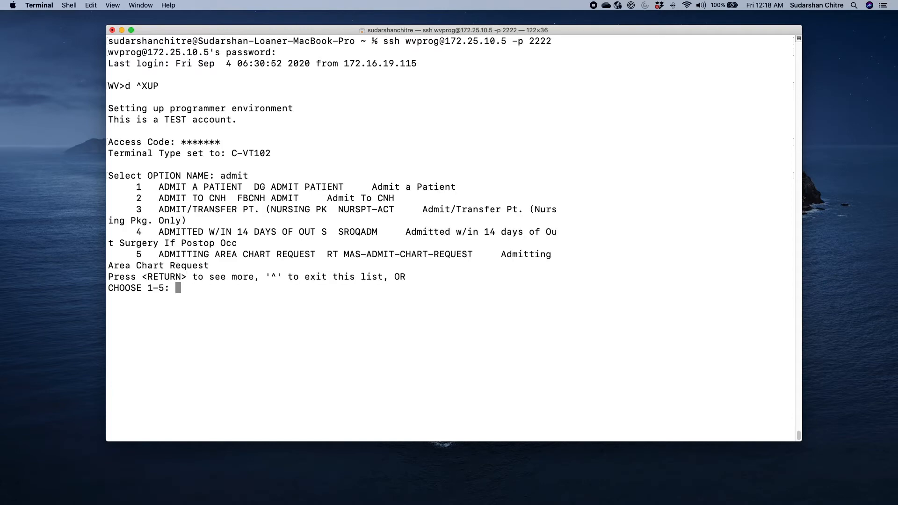
text(1)
key(Return)
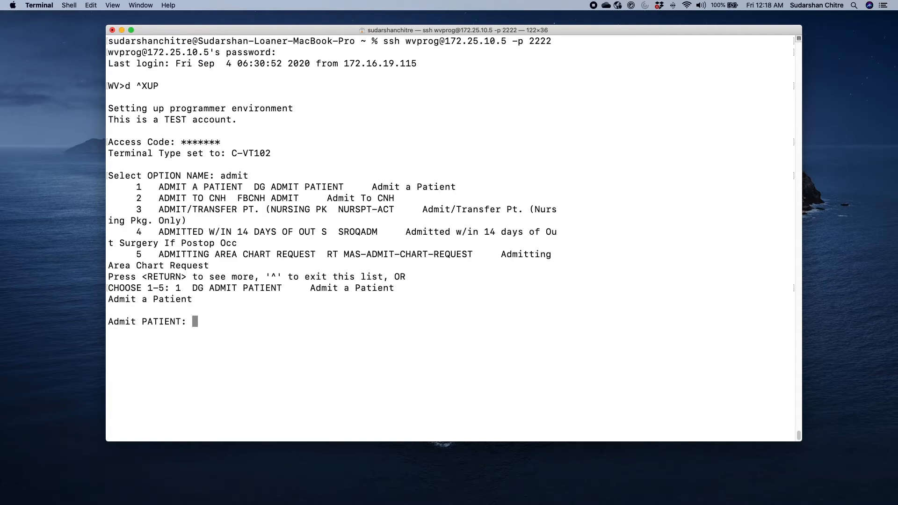
text(smith)
key(Return)
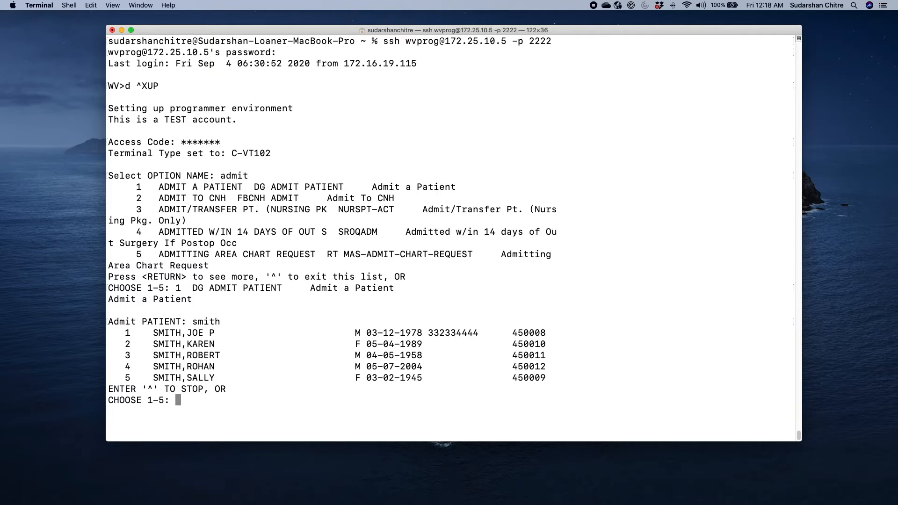
text(2)
key(Return)
key(Return)
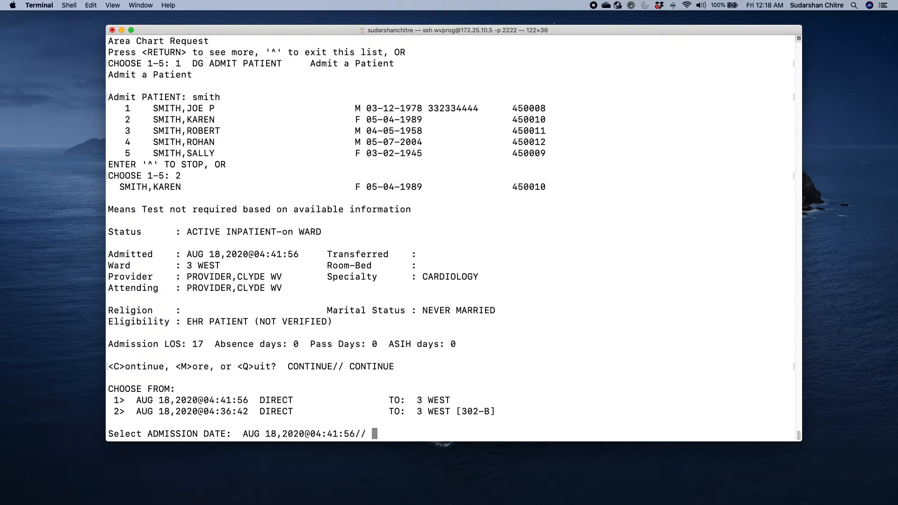
key(Return)
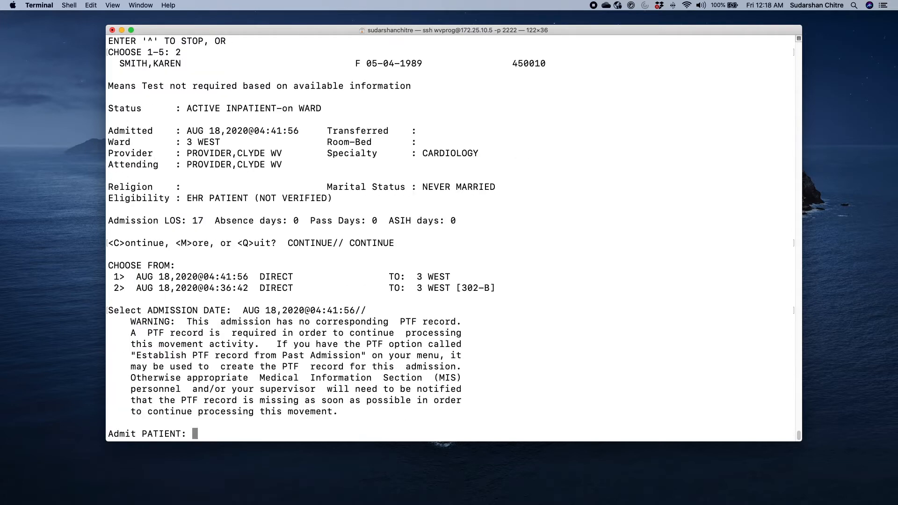
Re-search 'smit', select the third Smith patient, and accept NOW as the admission date
text(smith)
key(BackSpace)
key(BackSpace)
text(t)
key(Return)
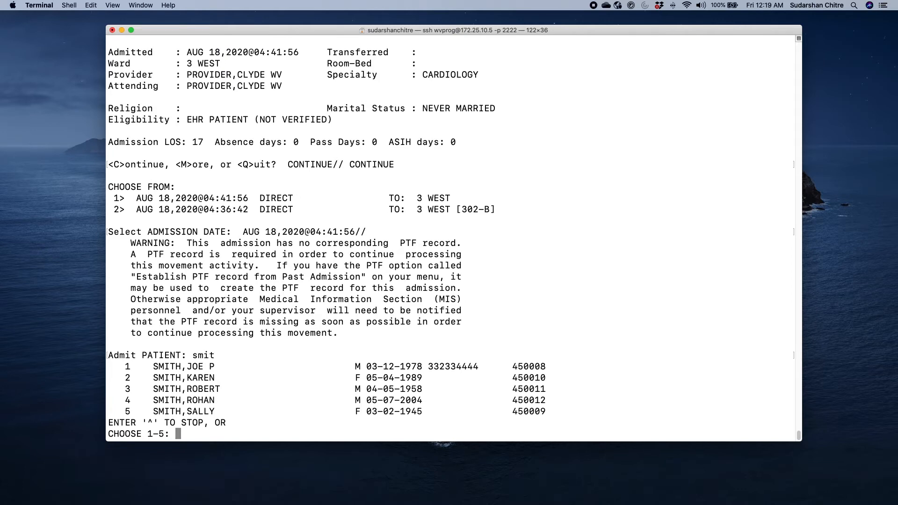
text(3)
key(Return)
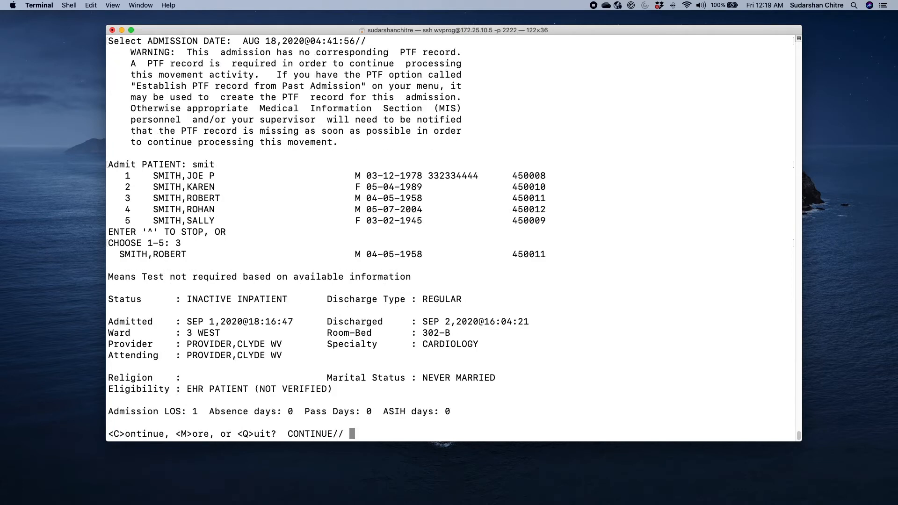
key(Return)
key(Return)
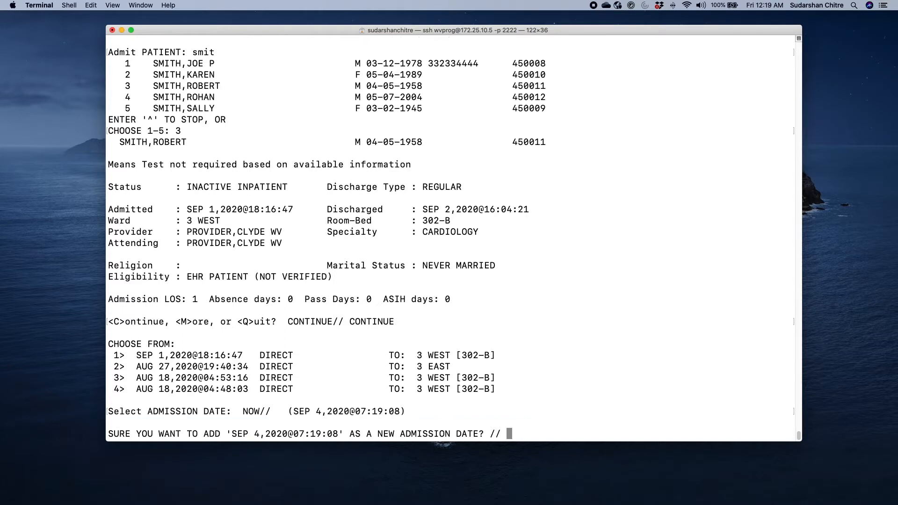
Decline facility directory exclusion and set the admitting regulation to EMERGENCY FOR PUBLIC
text(yes)
key(Return)
text(no)
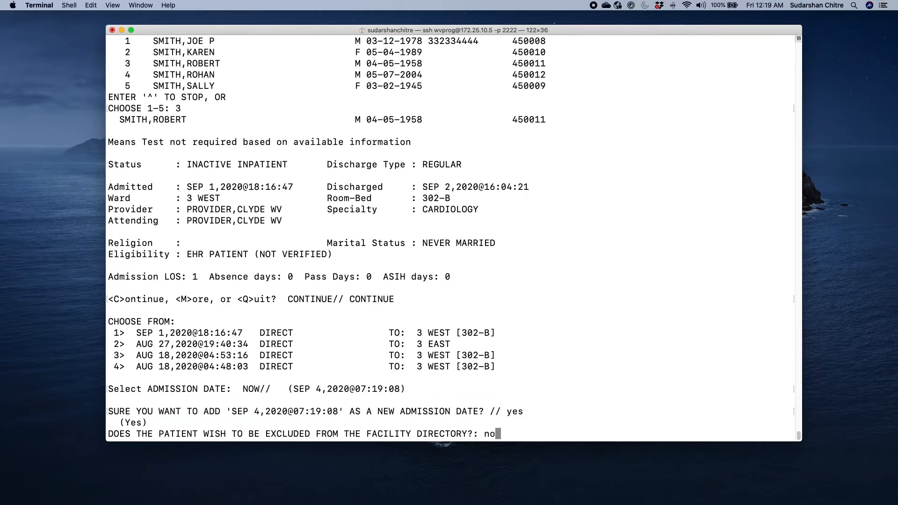
key(Return)
text(??)
key(Return)
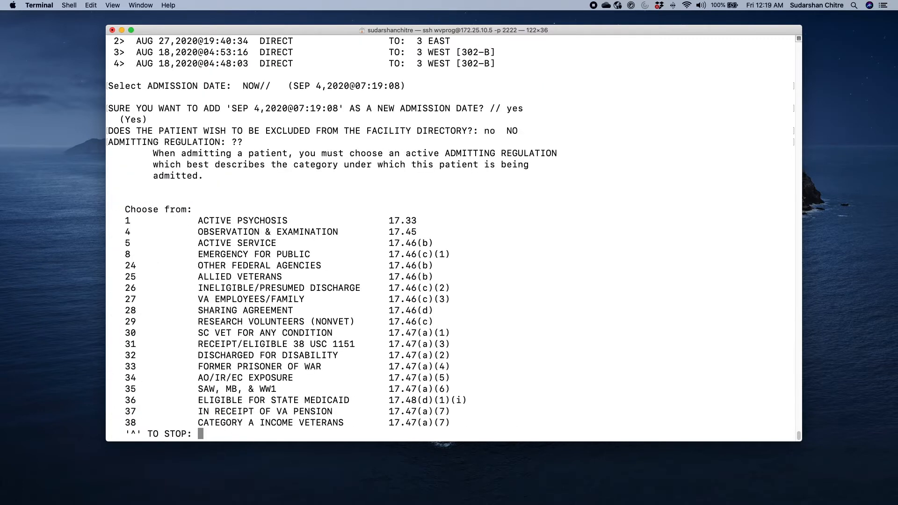
key(Return)
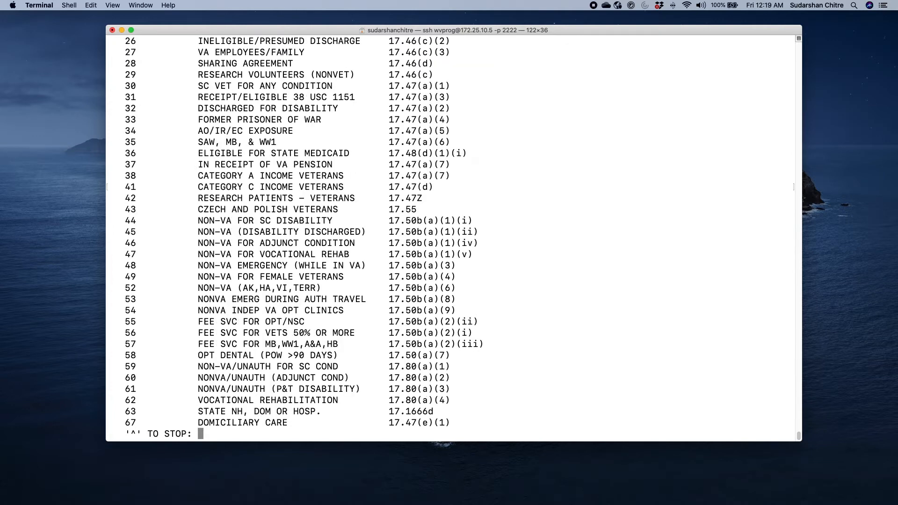
key(Return)
text(8)
key(Return)
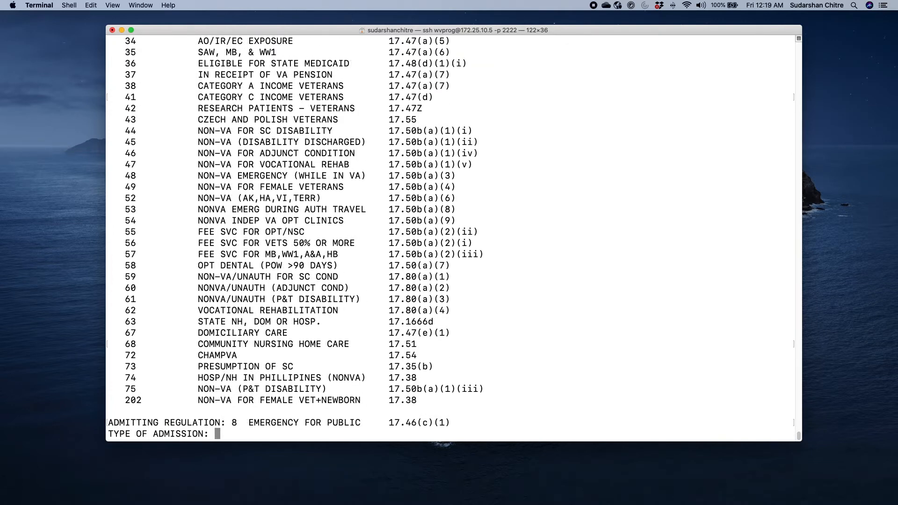
Set admission type to DIRECT and the short diagnosis to 'chest pain'
text(??)
key(Return)
text(1)
key(Return)
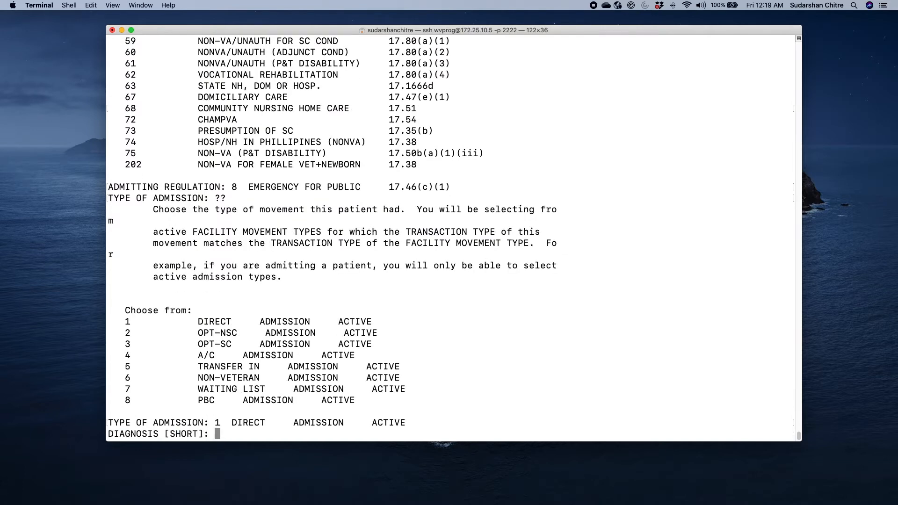
text(chest pain)
key(Return)
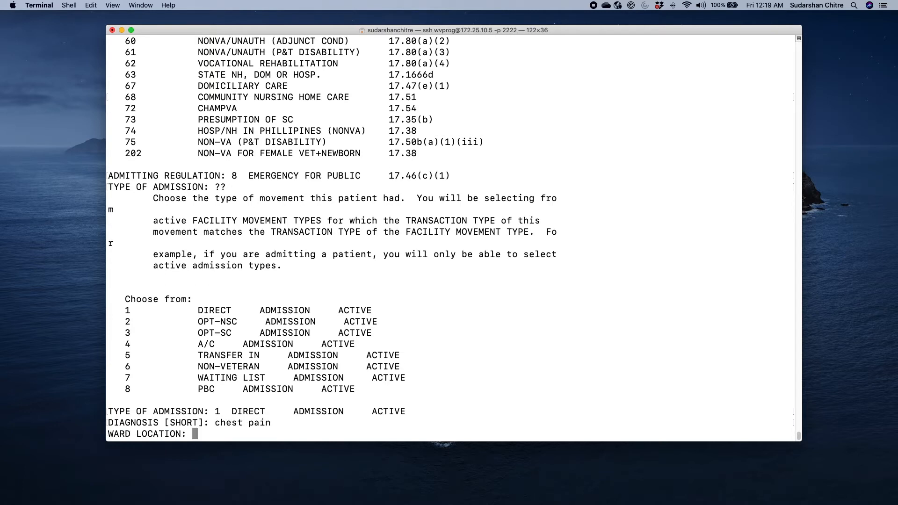
Assign the patient to ward 3 WEST, bed 302-A
text(?)
key(Return)
text(2)
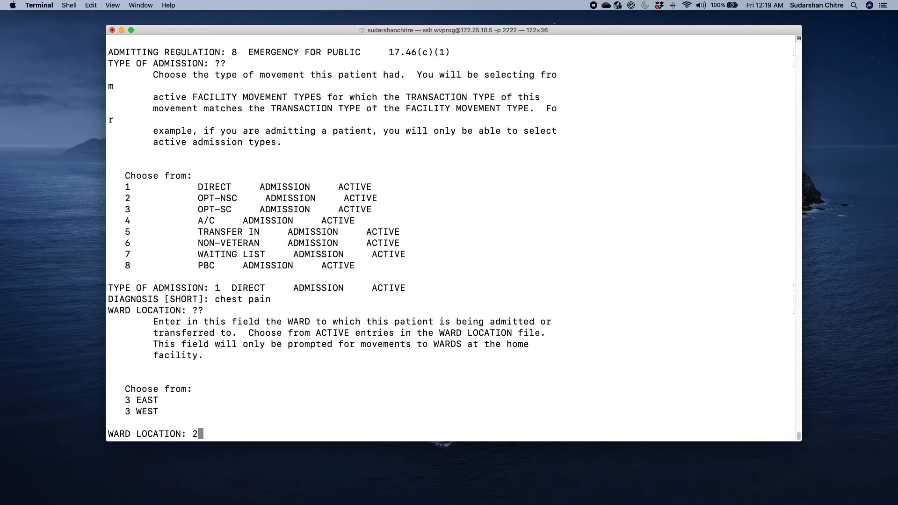
key(BackSpace)
text(3 west)
key(Return)
text(??)
key(Return)
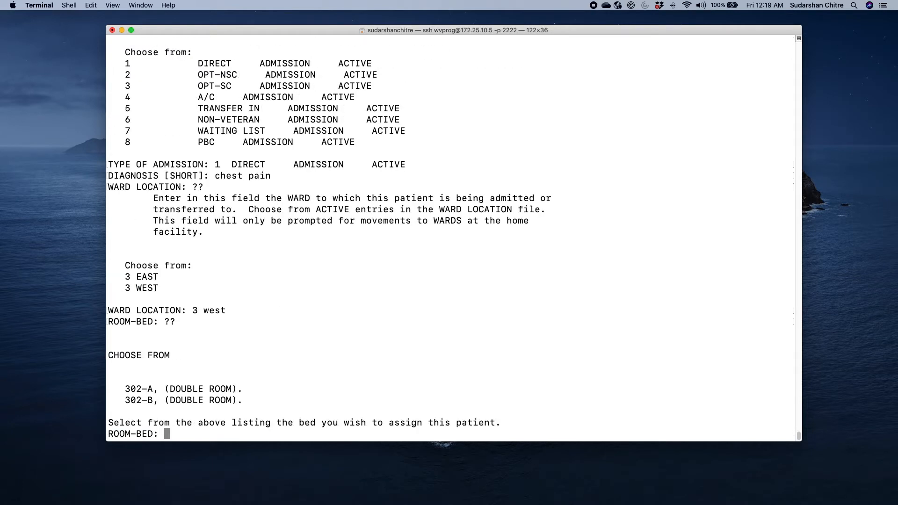
text(302-a)
key(Return)
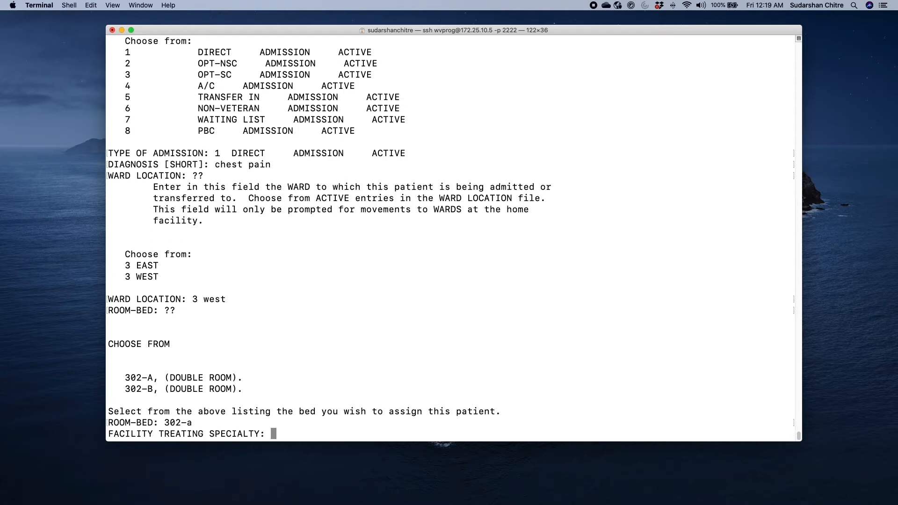
Set specialty CARDIOLOGY, prov123 as primary and attending physician, and leave the diagnosis unedited
text(cardiology)
key(Return)
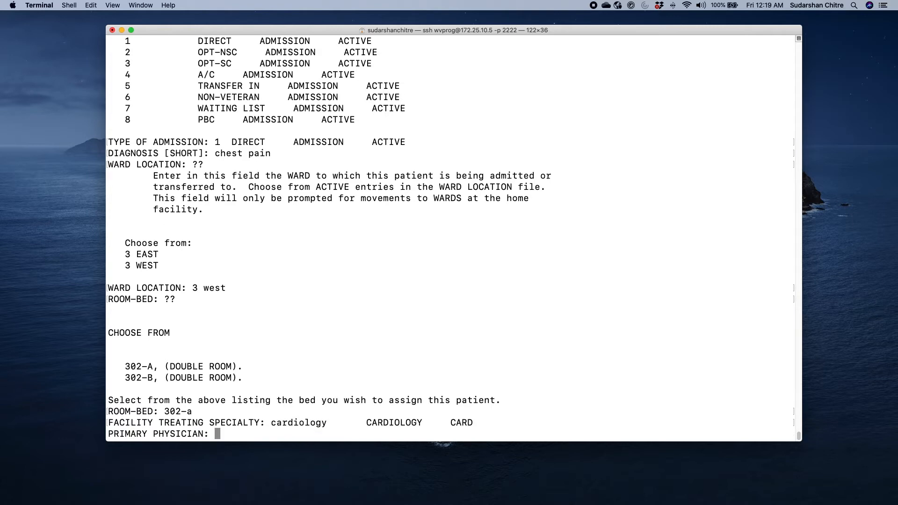
text(prov123)
key(Return)
text(prov123)
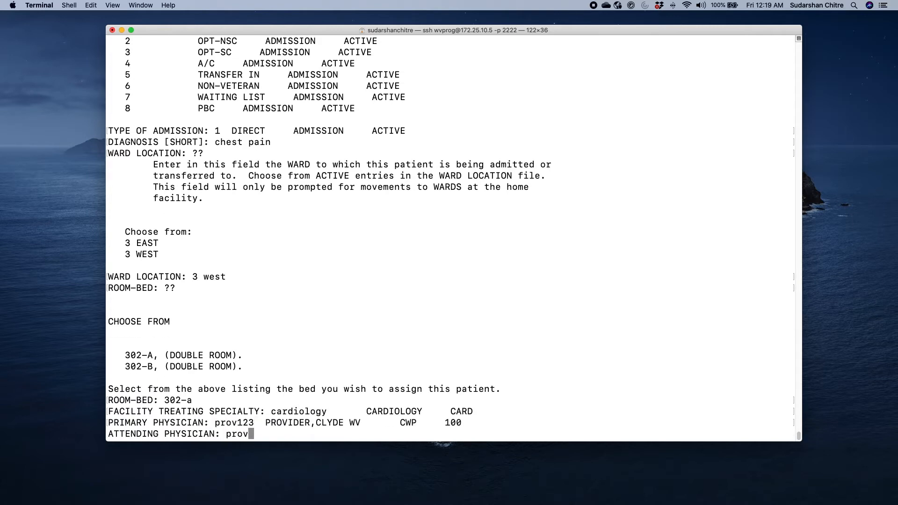
key(Return)
key(Return)
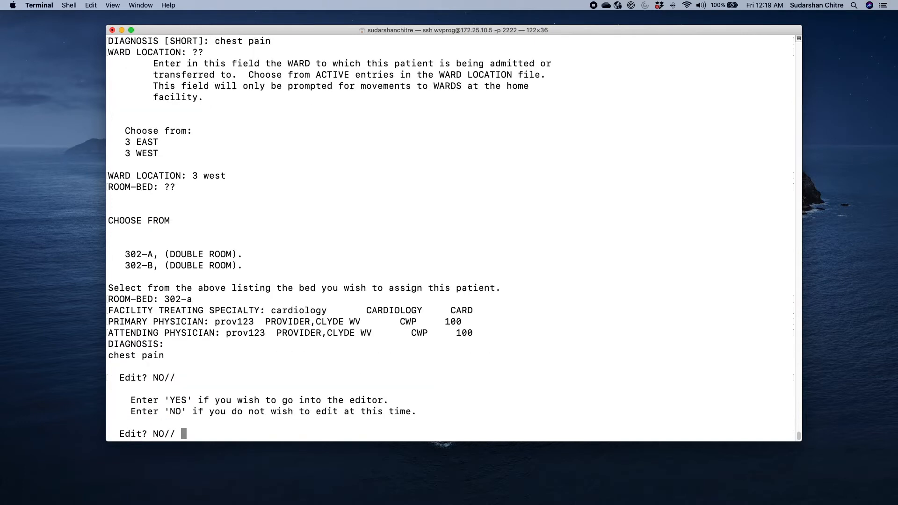
key(Return)
text(??)
key(Return)
Enter 1t for Observation and Examination as the source, and accept SERIOUSLY ILL as the condition
key(Return)
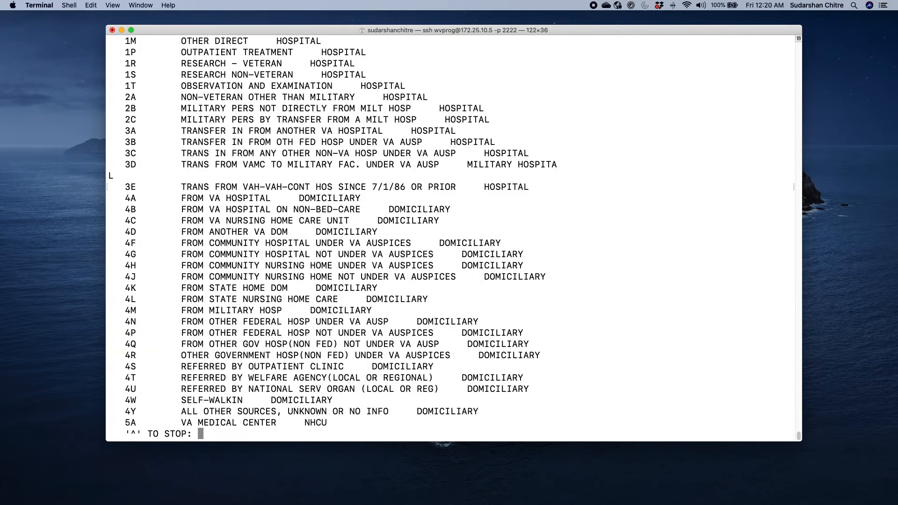
key(Return)
text(1t)
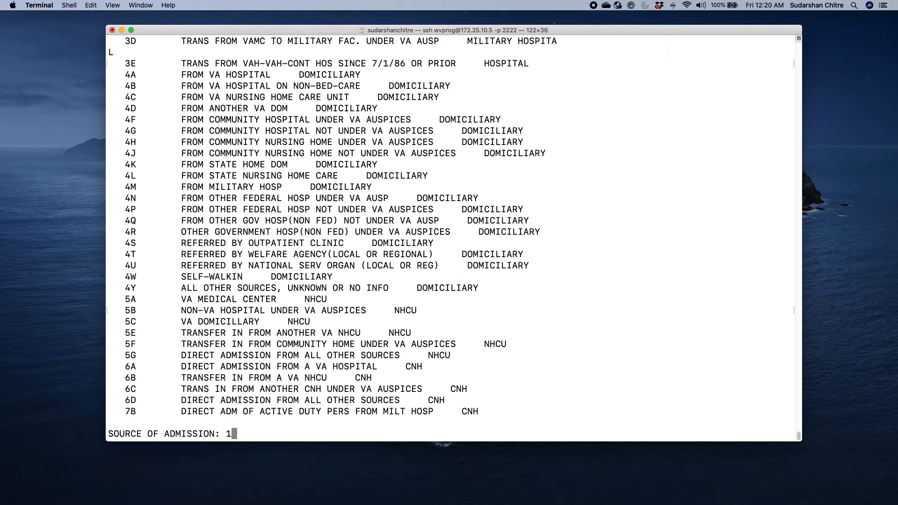
key(Return)
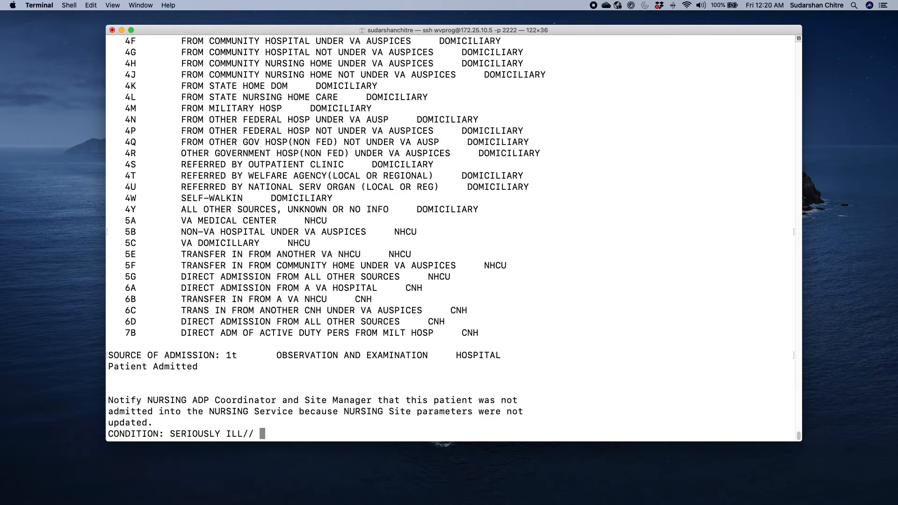
key(Return)
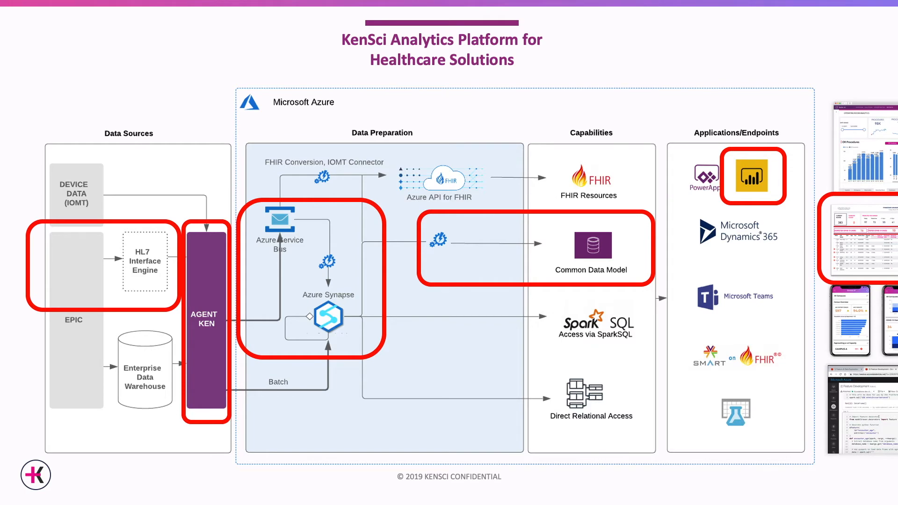
Switch to the Prediction Encounter Registry dashboard and reload it
key(ctrl+Left)
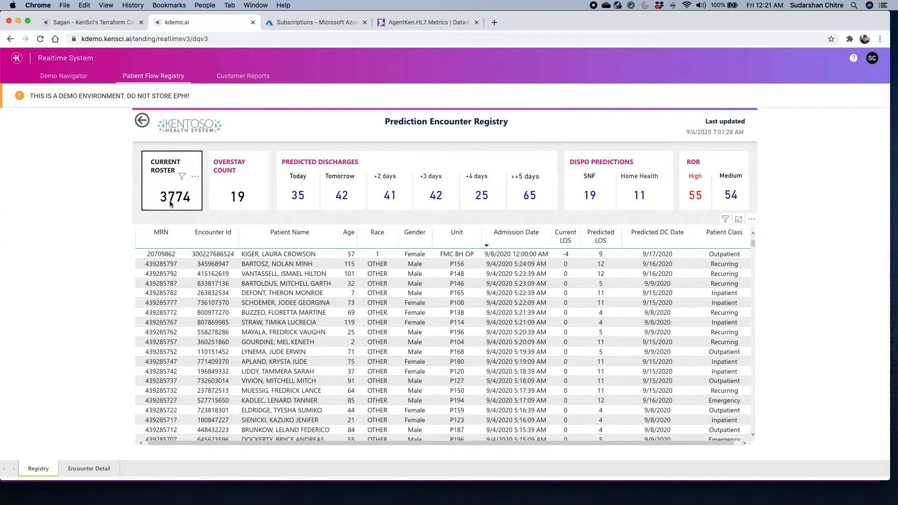
click(41, 39)
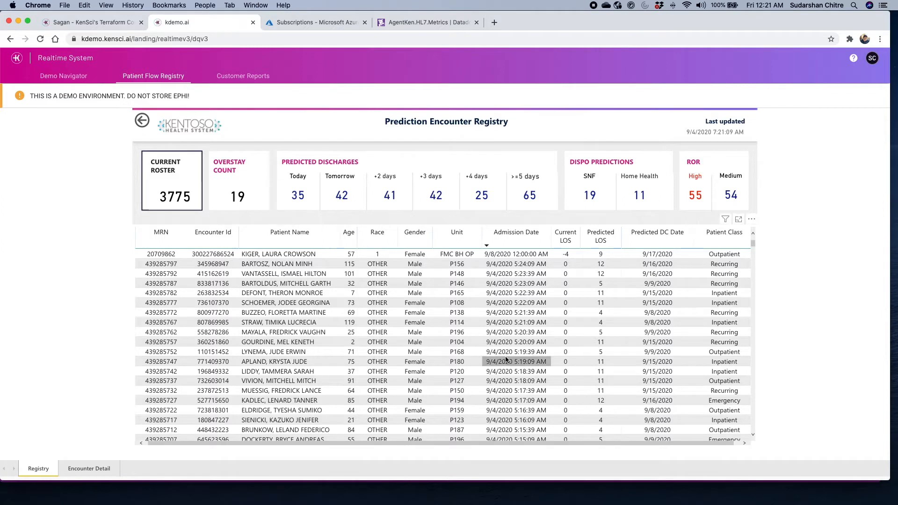
Scroll the registry to the new 3 WEST admission with predicted LOS 7
scroll(505, 356, down, 3)
scroll(504, 355, down, 3)
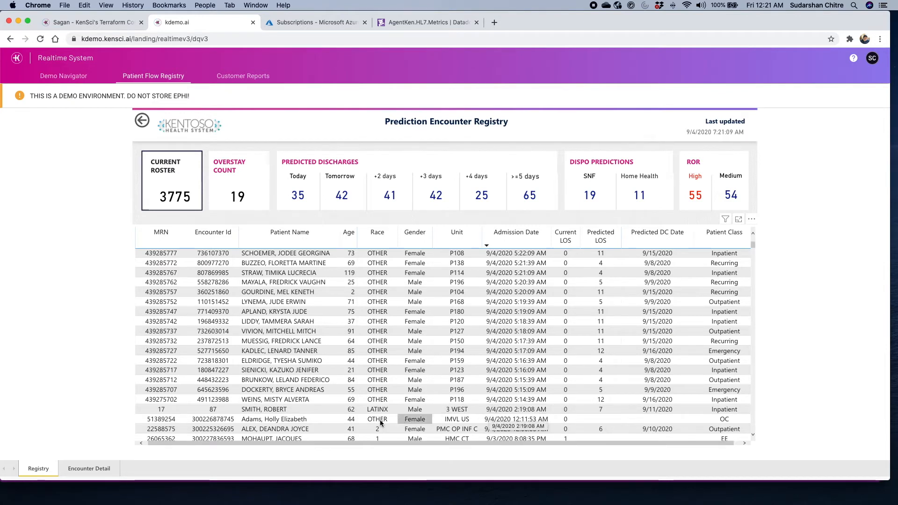
right_click(304, 414)
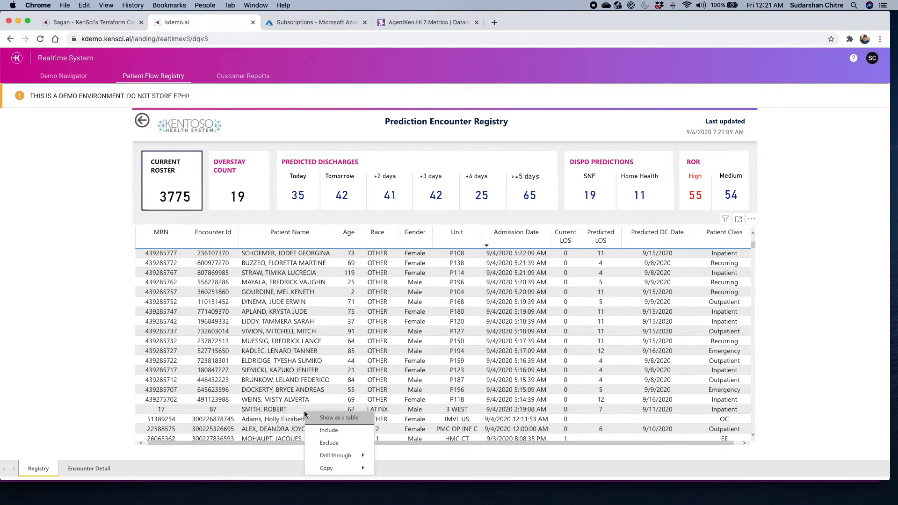
mouse_move(337, 456)
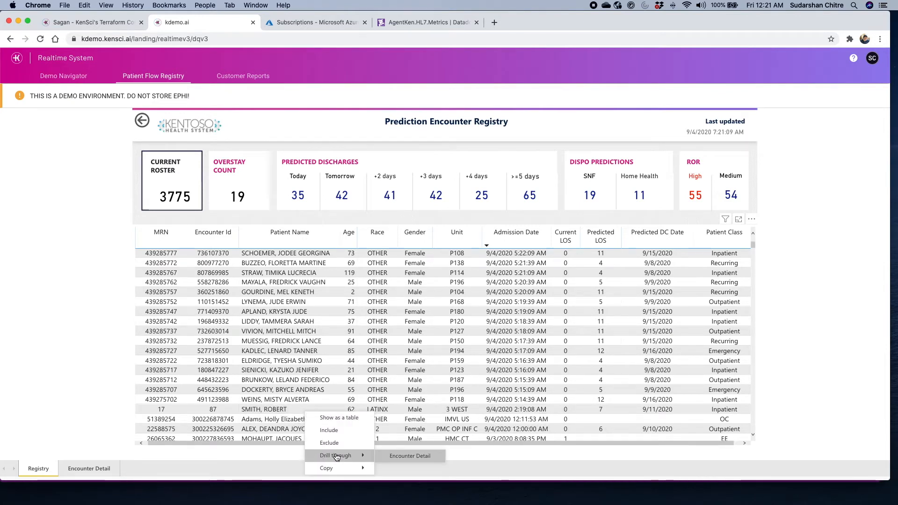
click(396, 457)
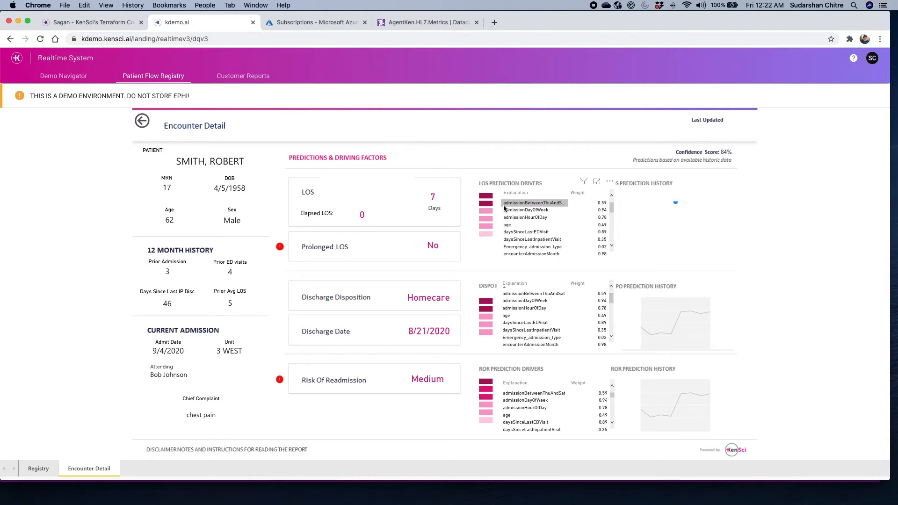
click(38, 468)
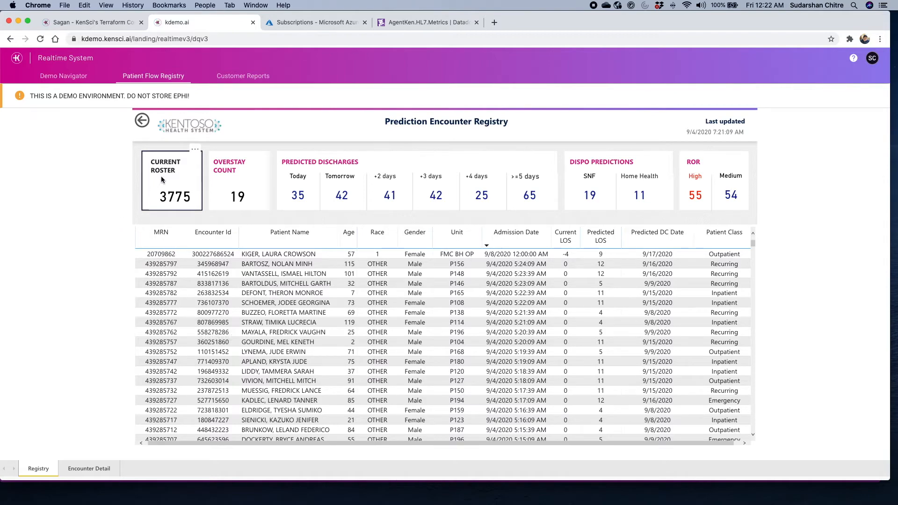
Switch to the full-screen KenSci Analytics Platform architecture slide with Ctrl+Right
key(ctrl+Right)
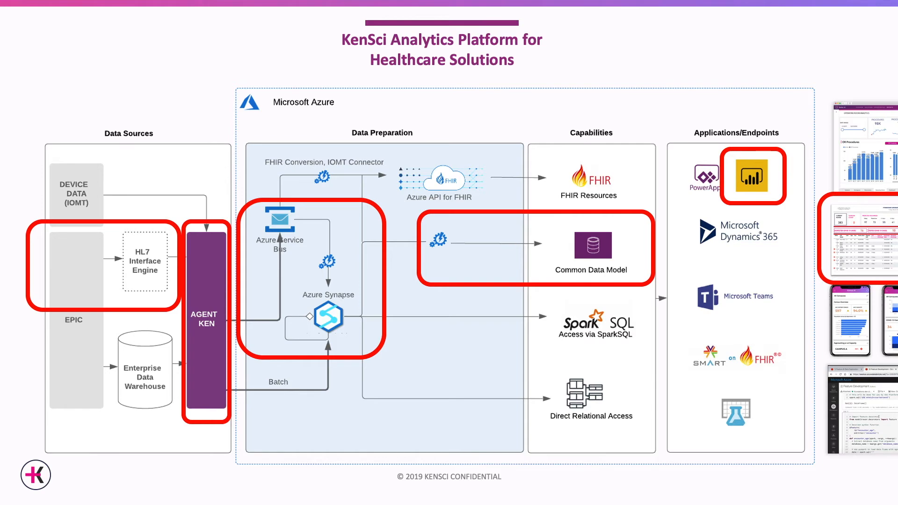
Switch to the remote desktop showing HL7Spy with Generated_KDEMO_Load20 loaded
key(ctrl+Right)
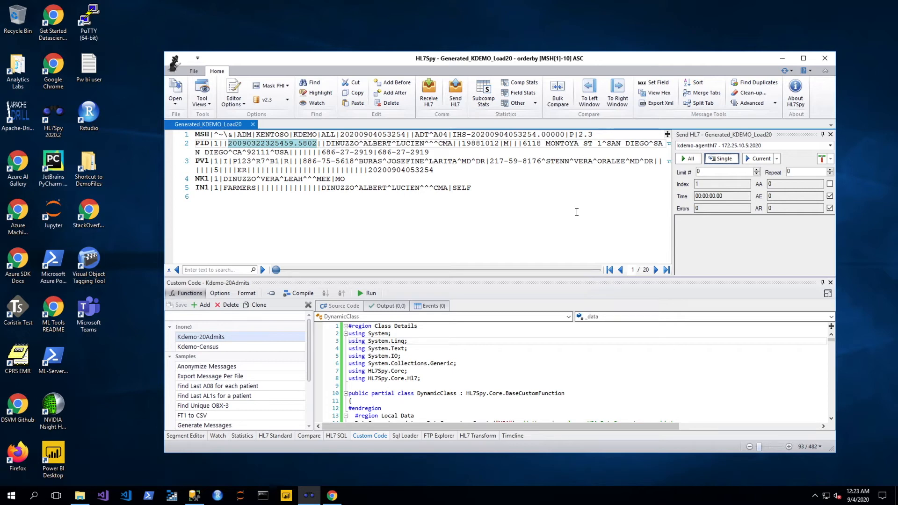
Send all 20 Generated_KDEMO_Load20 messages with All in the Send HL7 panel
click(688, 159)
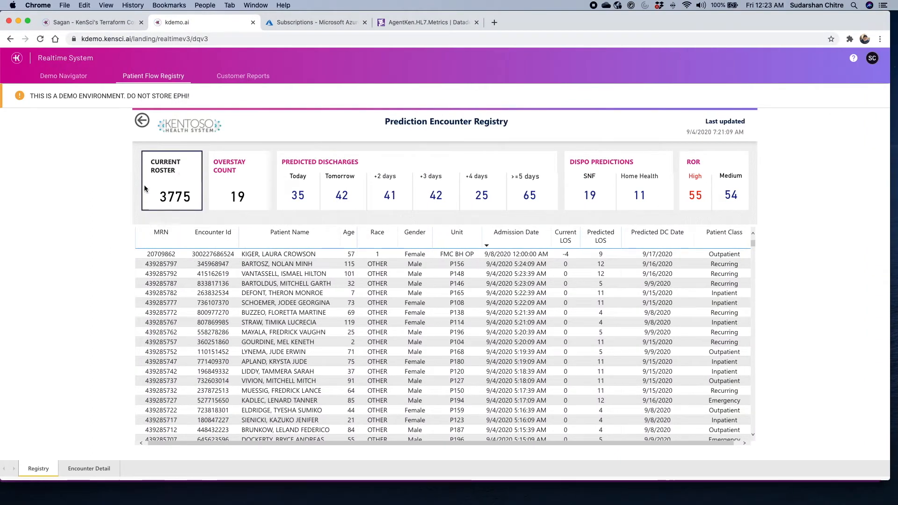
Reload the registry to show the 3795 roster, then filter to one patient and clear it
click(40, 39)
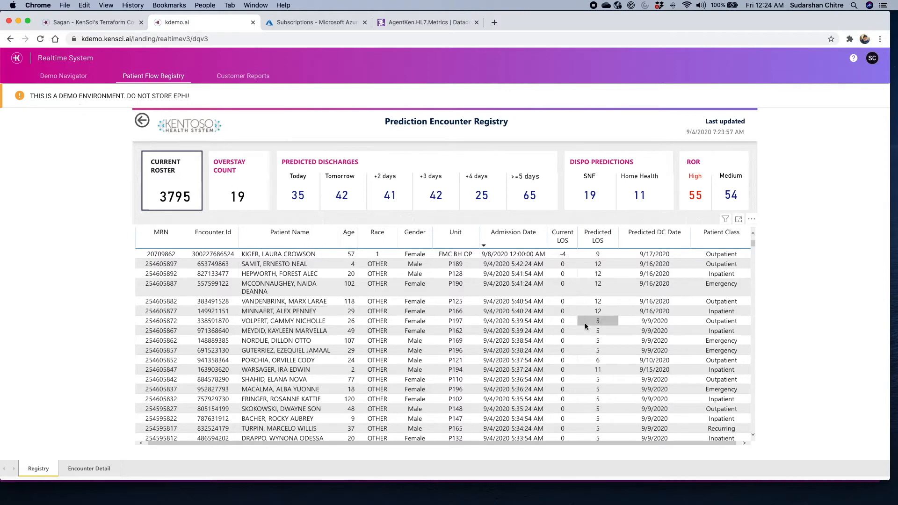
click(563, 341)
scroll(564, 337, down, 1)
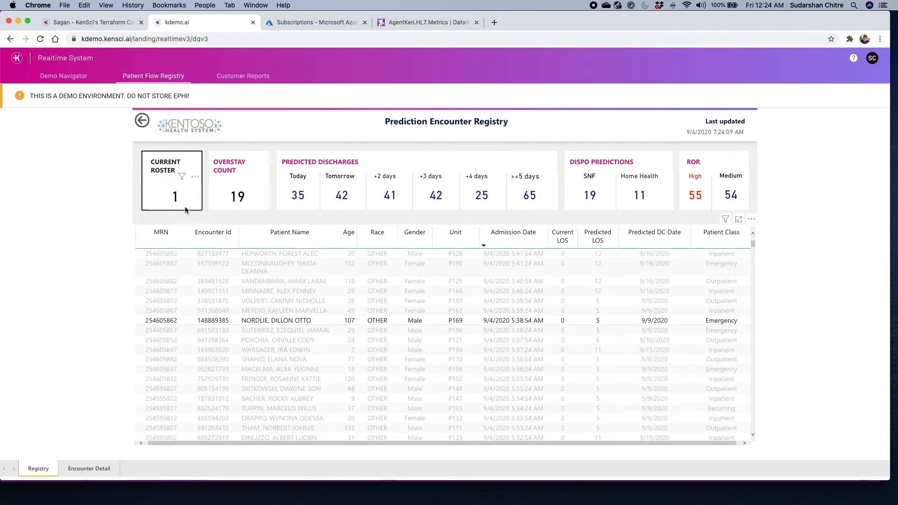
click(405, 321)
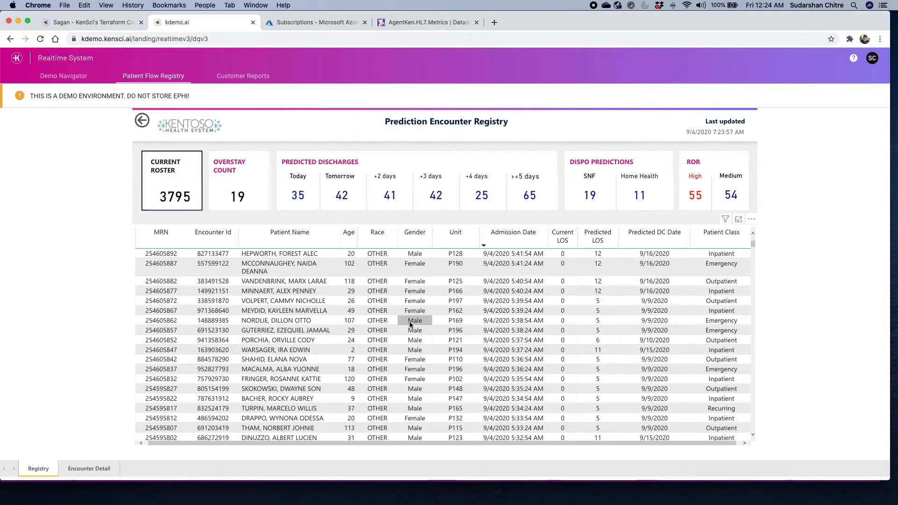
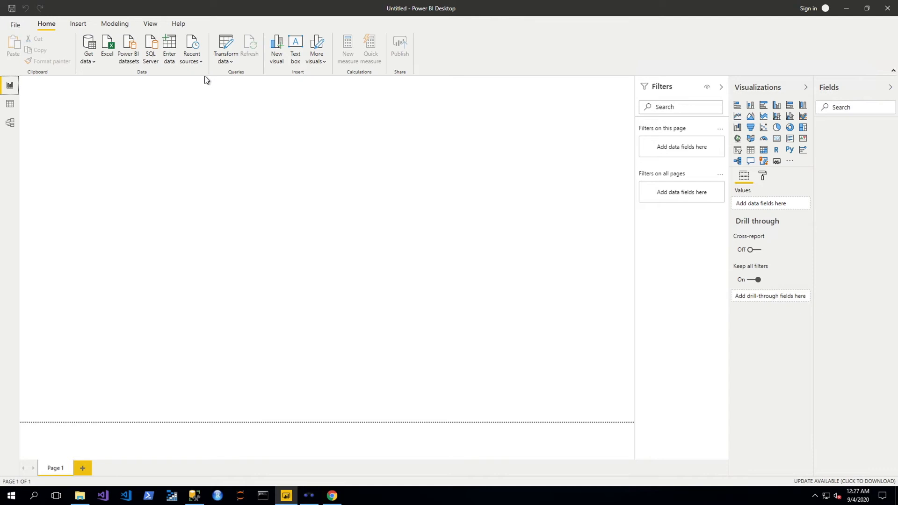
Import demoViews.PatientEncountersExtended from the kdemo-hub-hl7 database on the recent kdemo-hub server
click(200, 59)
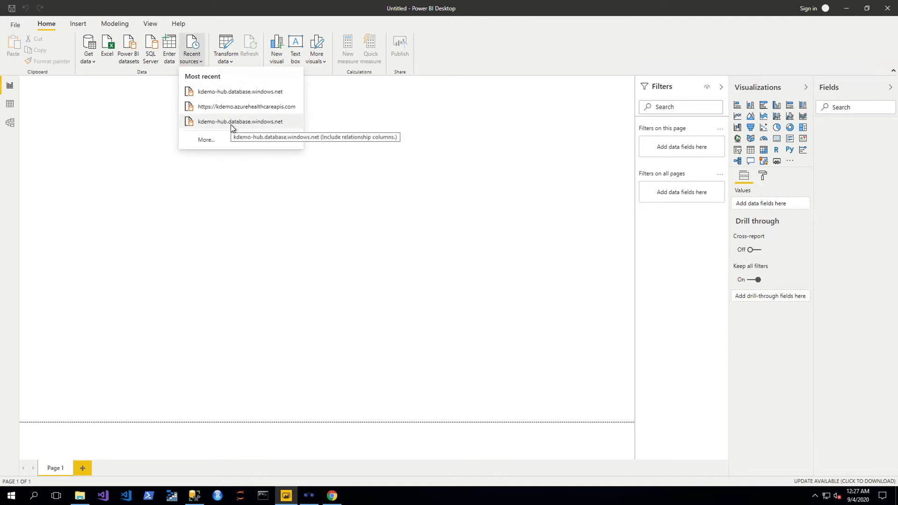
click(233, 94)
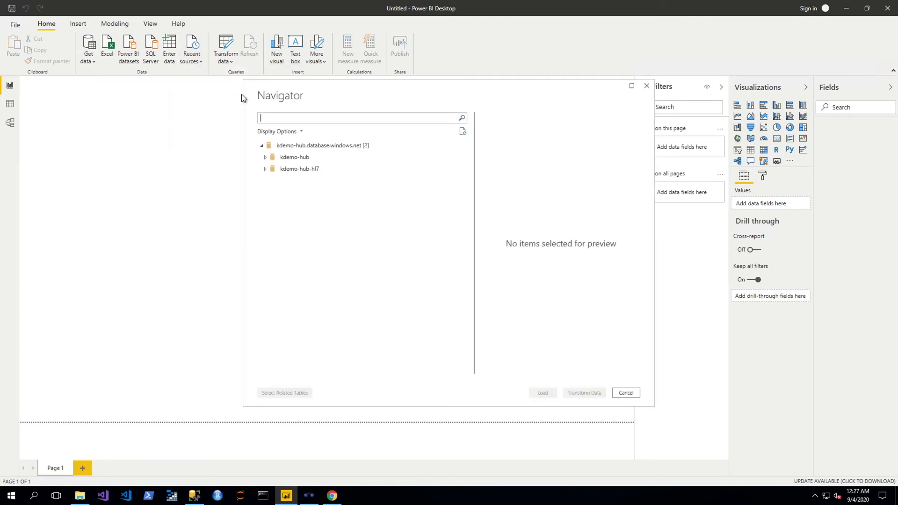
click(265, 172)
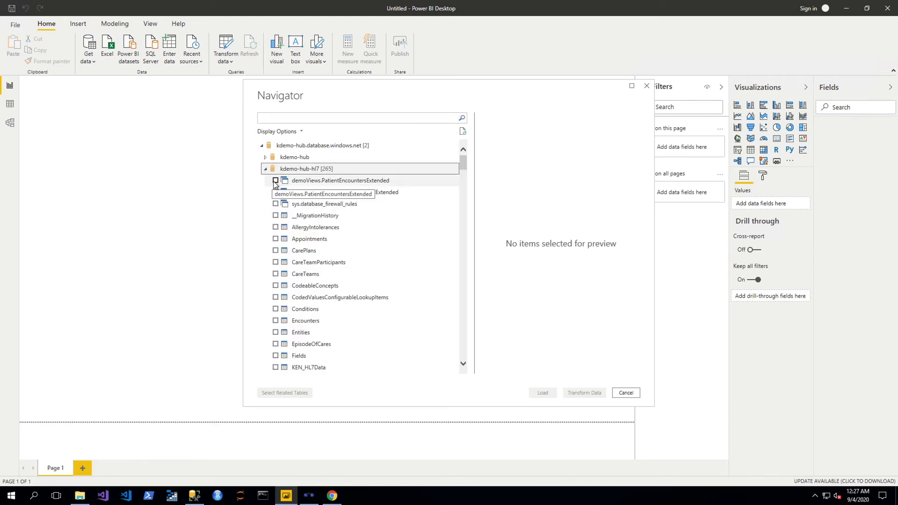
click(276, 181)
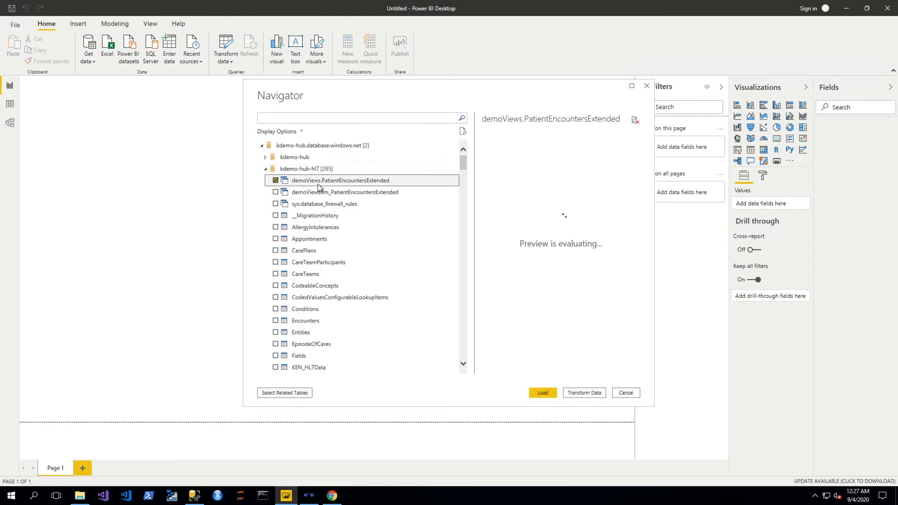
click(542, 393)
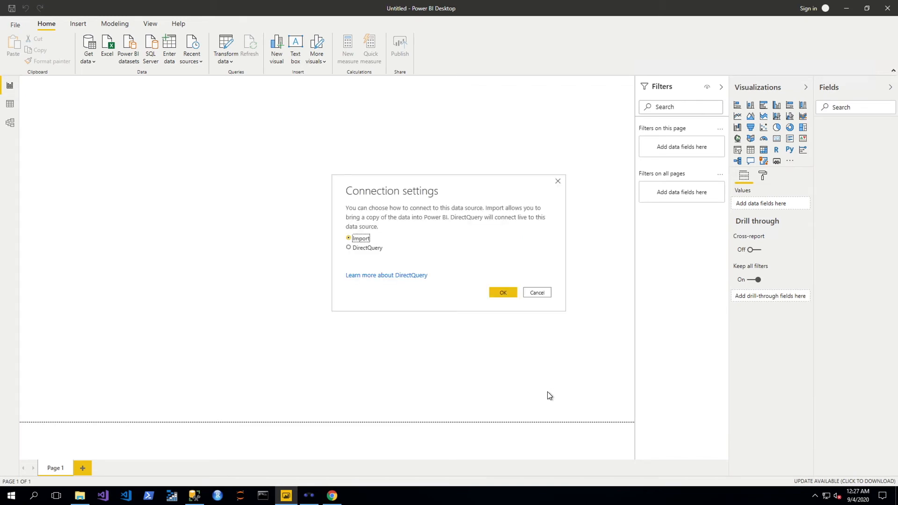
click(501, 291)
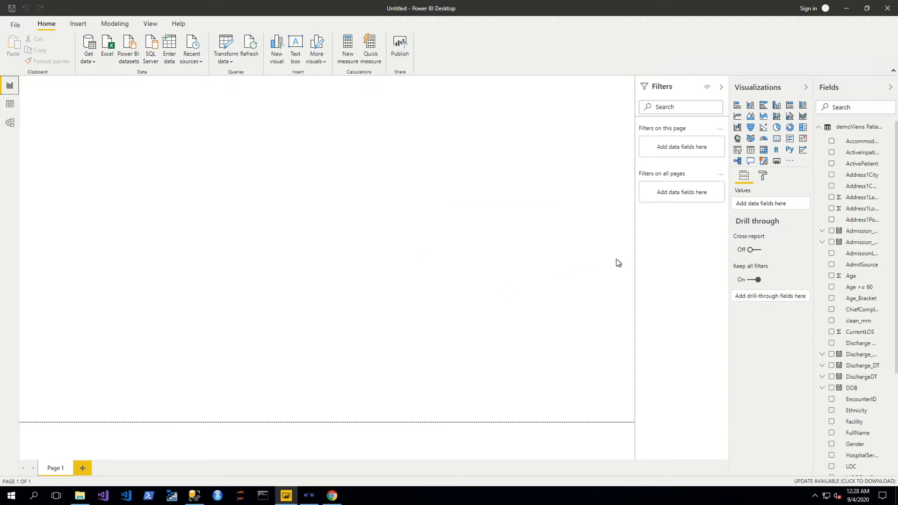
Add a table visual, move it to the bottom of the canvas and stretch it full width
click(751, 151)
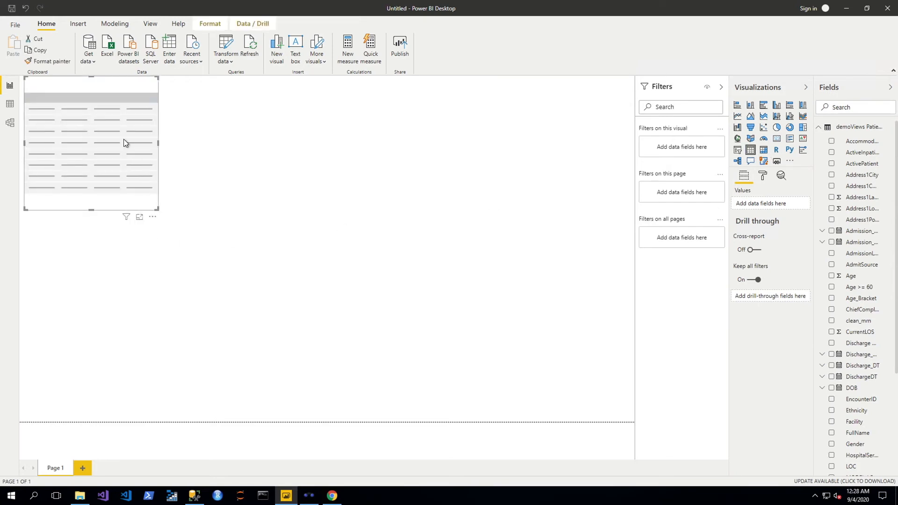
drag(105, 116, 108, 346)
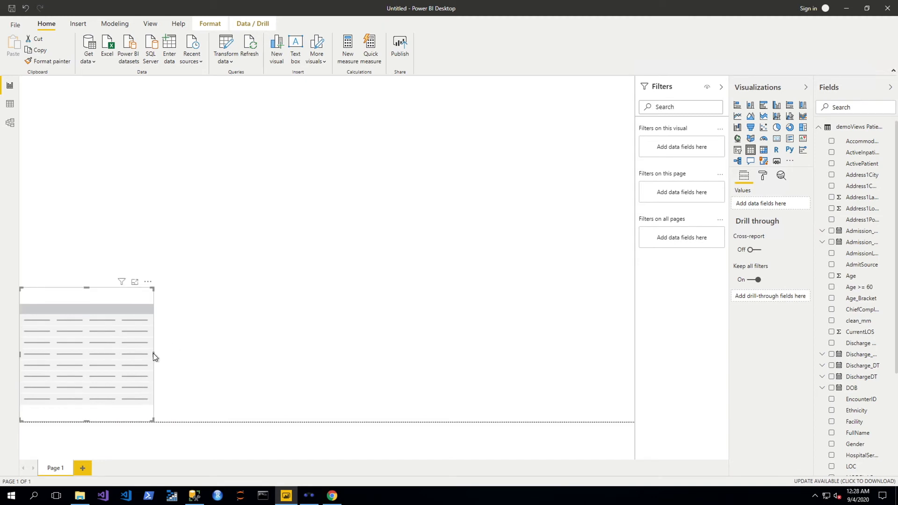
drag(154, 353, 653, 341)
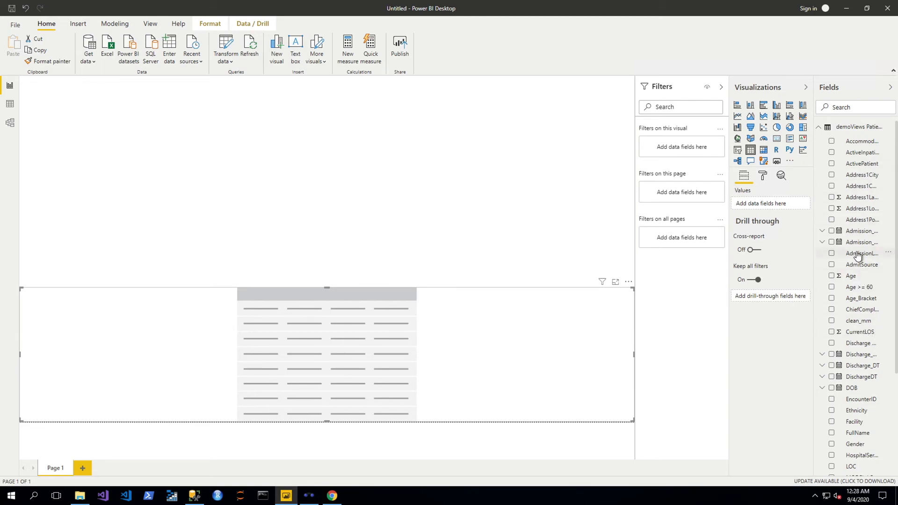
Add FullName, Age and PatientID columns to the table, with PatientID moved first
click(812, 264)
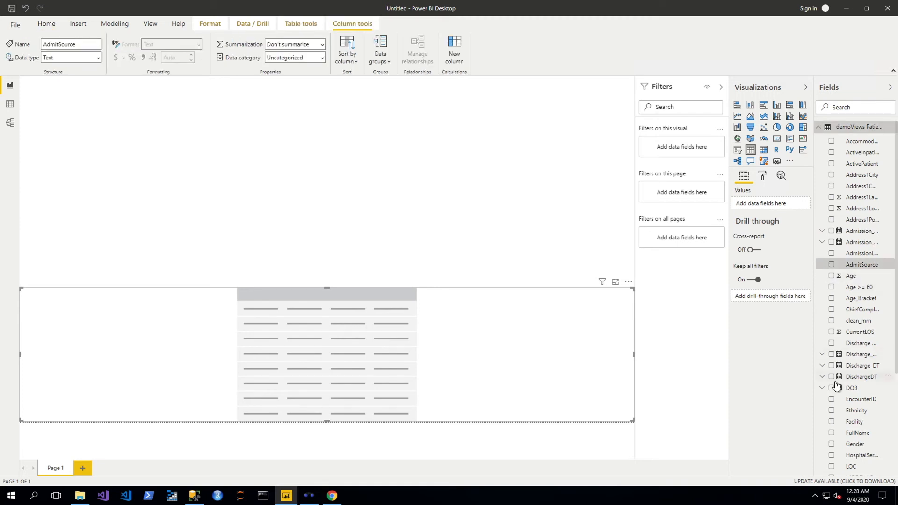
click(831, 435)
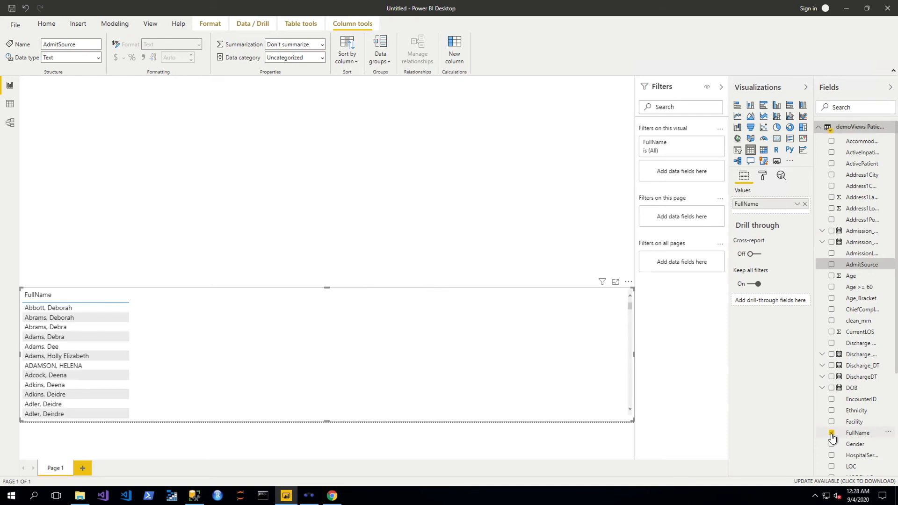
click(833, 277)
scroll(852, 421, down, 1)
scroll(852, 421, down, 2)
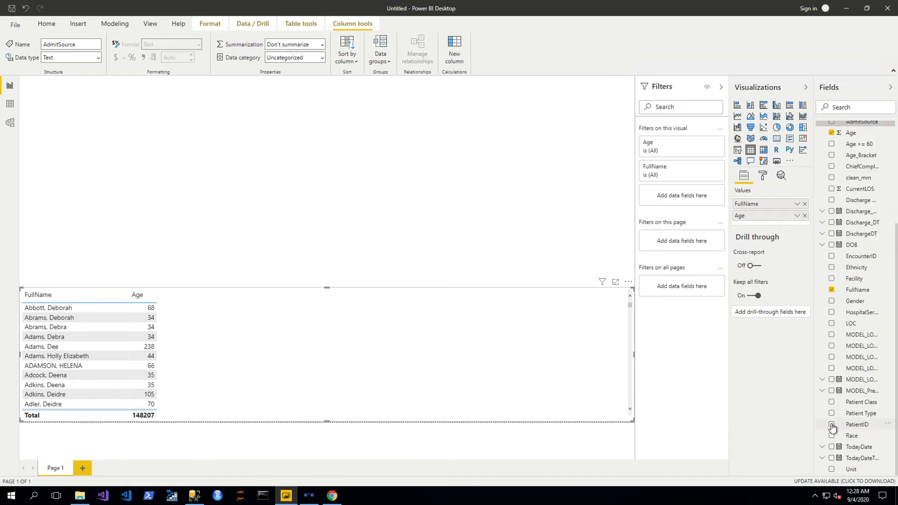
click(833, 426)
drag(768, 228, 770, 201)
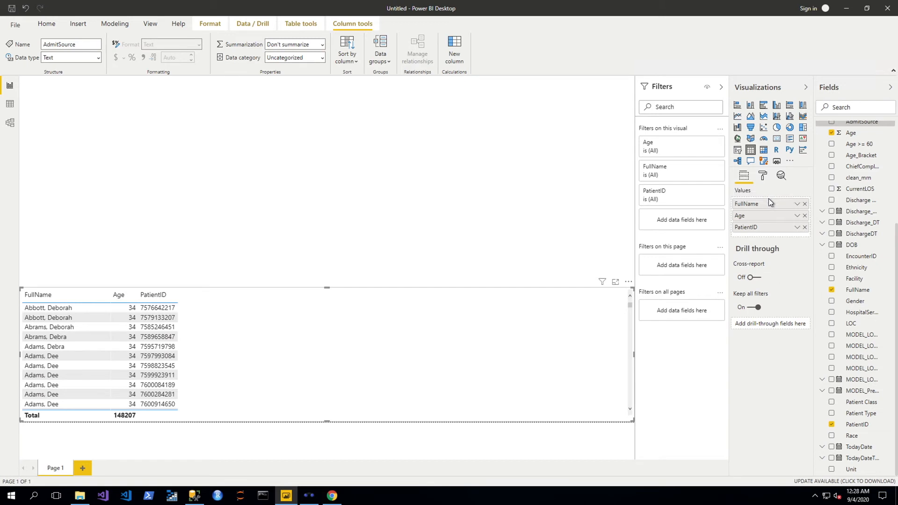
drag(767, 227, 768, 203)
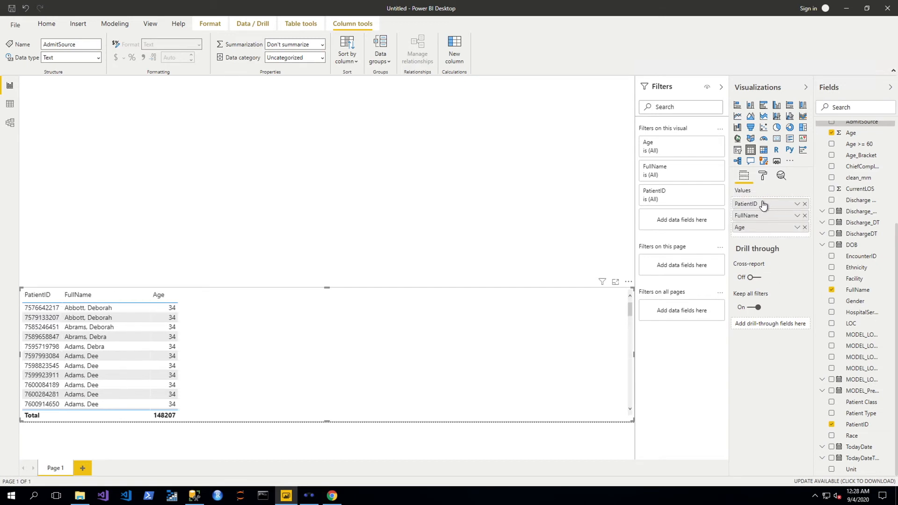
Add Facility and MODEL_LOSprediction as further table columns
click(832, 279)
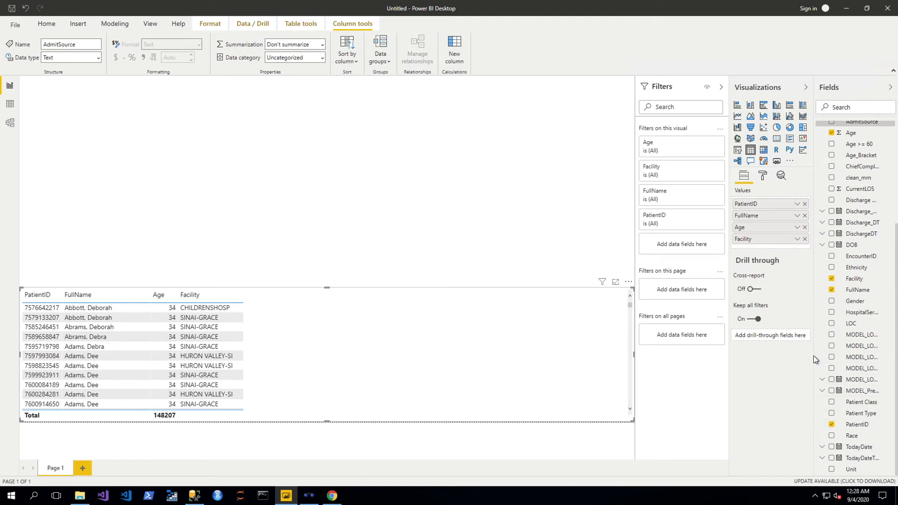
drag(815, 355, 748, 351)
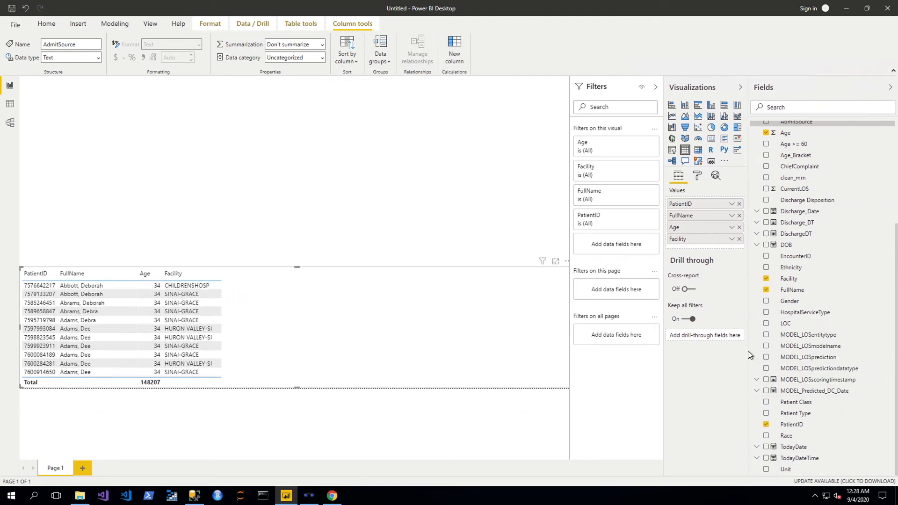
click(766, 358)
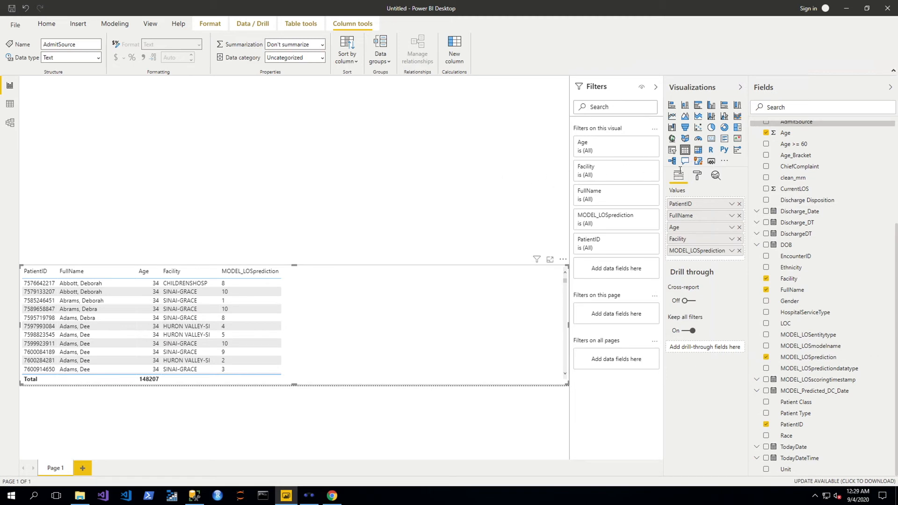
click(505, 187)
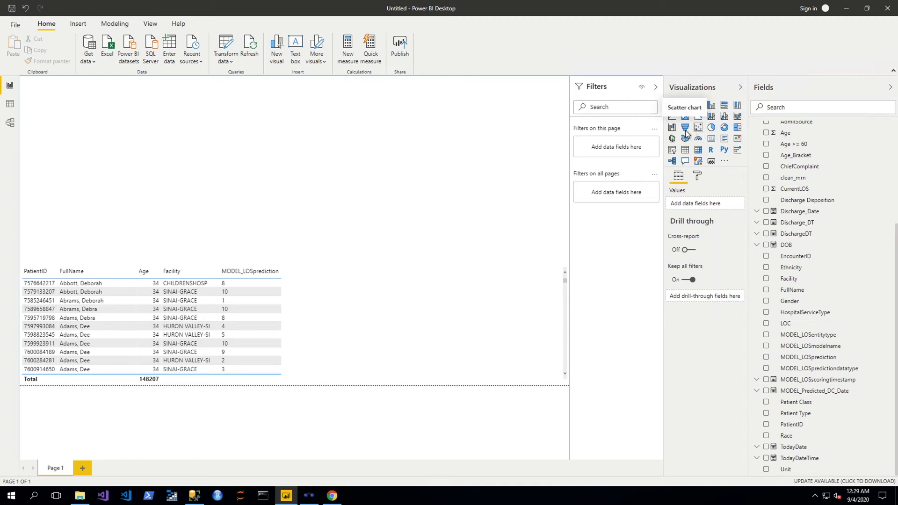
Add a multi-row card visual listing Facility names, after briefly trying a funnel chart
click(723, 140)
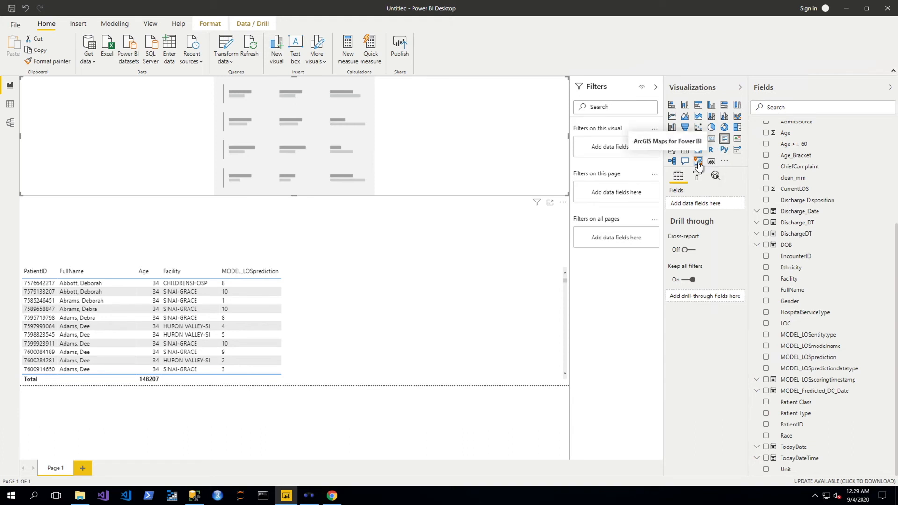
click(685, 128)
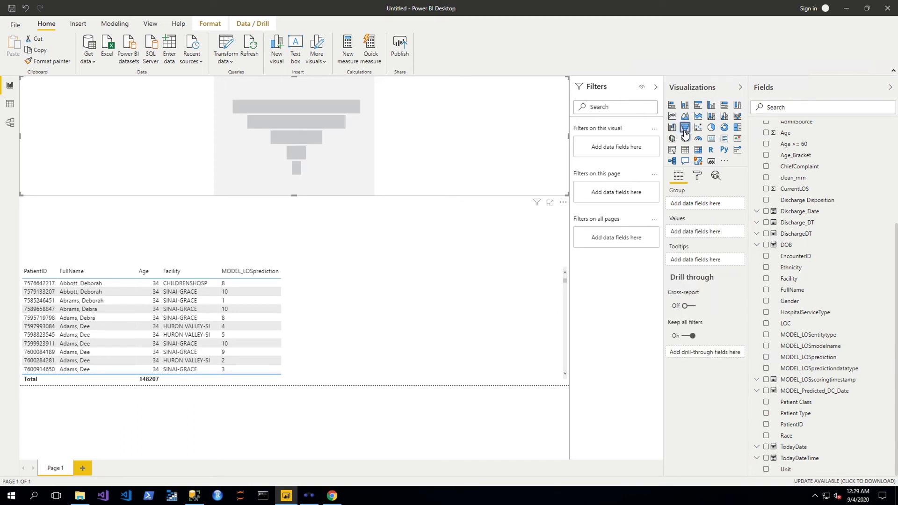
click(724, 143)
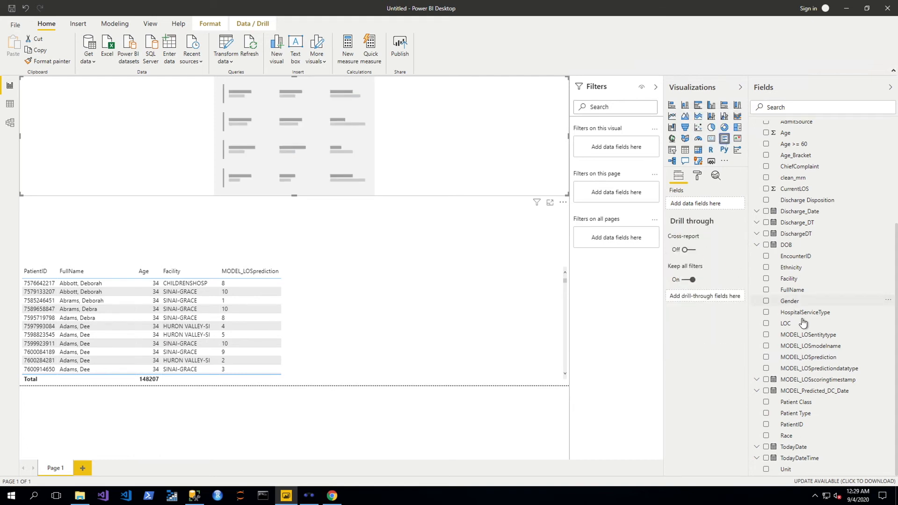
click(766, 279)
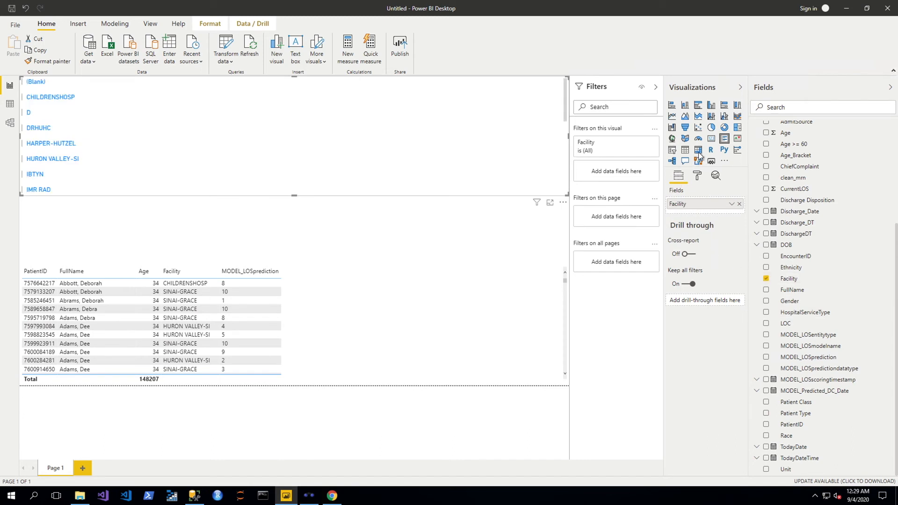
Convert the visual to a treemap with Count of PatientID as its values
click(737, 140)
click(738, 130)
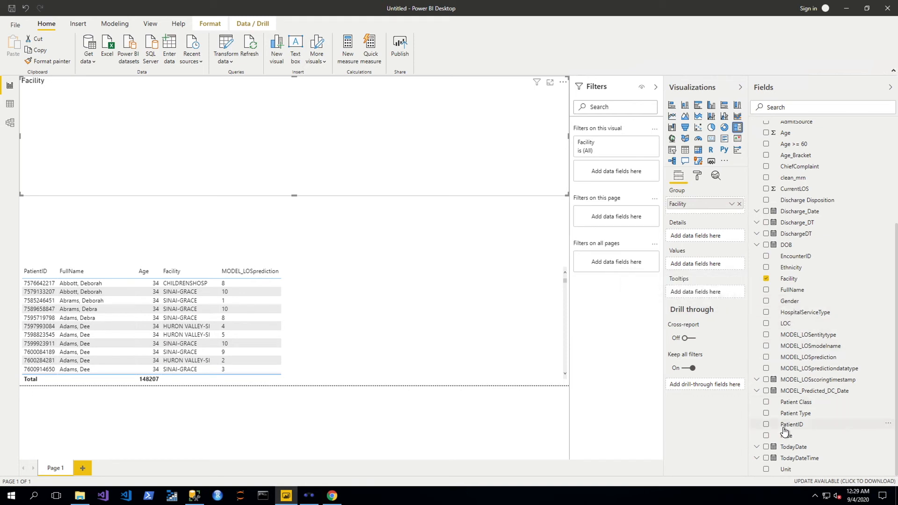
click(766, 425)
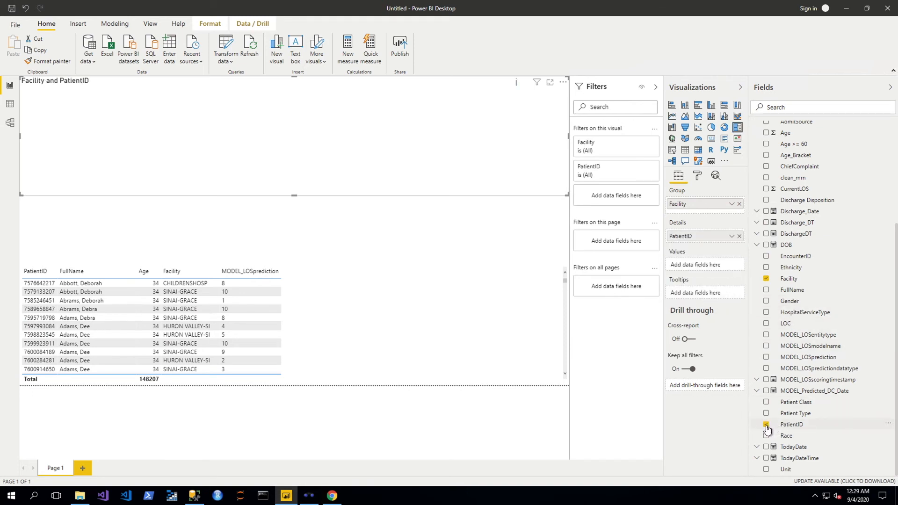
drag(703, 239, 706, 267)
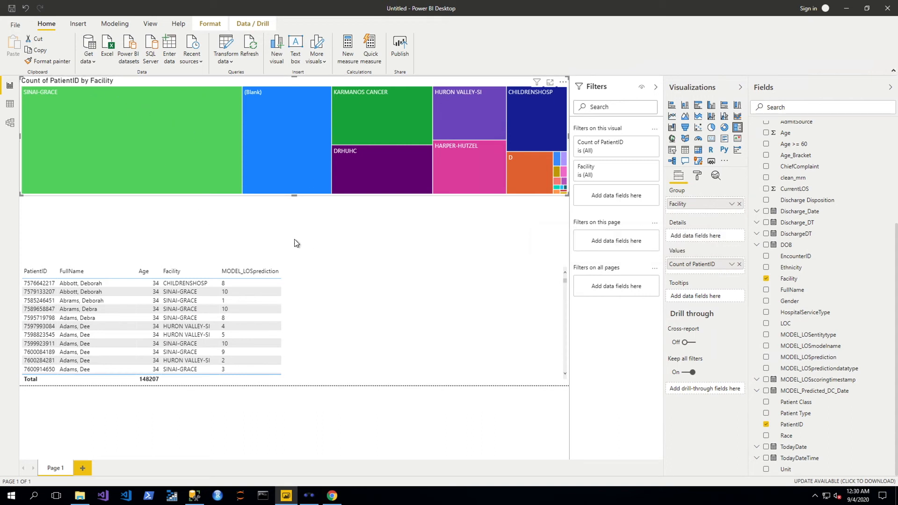
Uncheck (Blank) in the treemap's Facility filter so only named facilities show
click(187, 223)
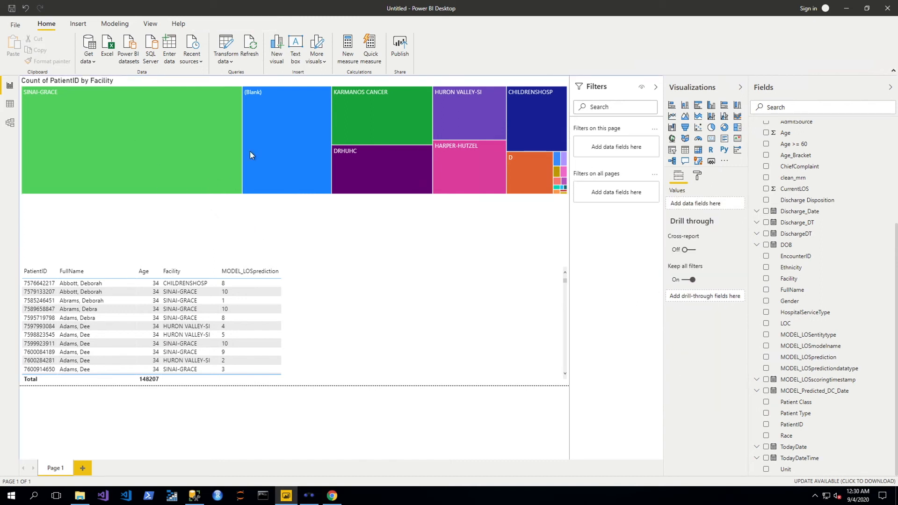
click(278, 134)
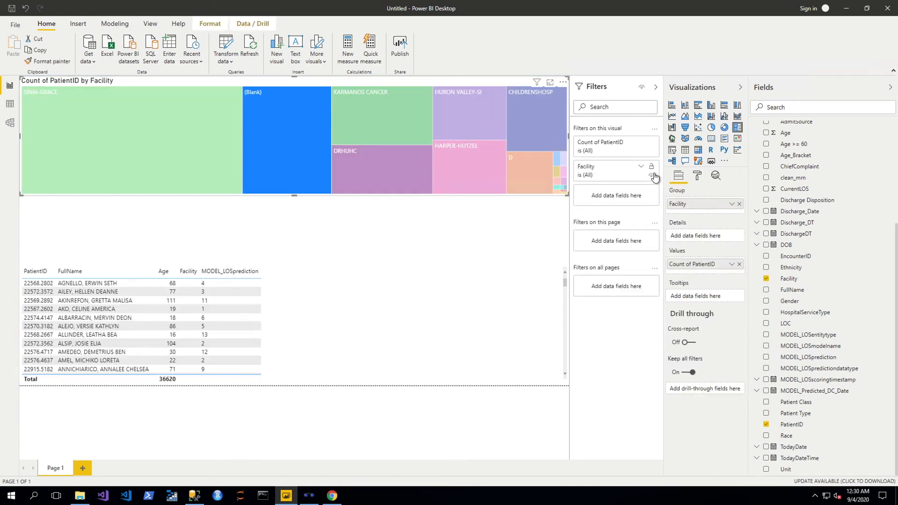
click(641, 168)
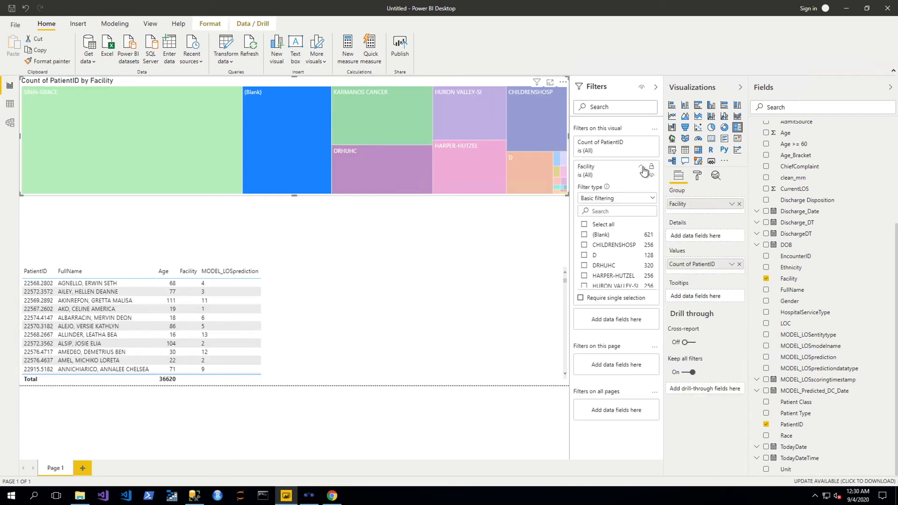
click(583, 225)
click(583, 236)
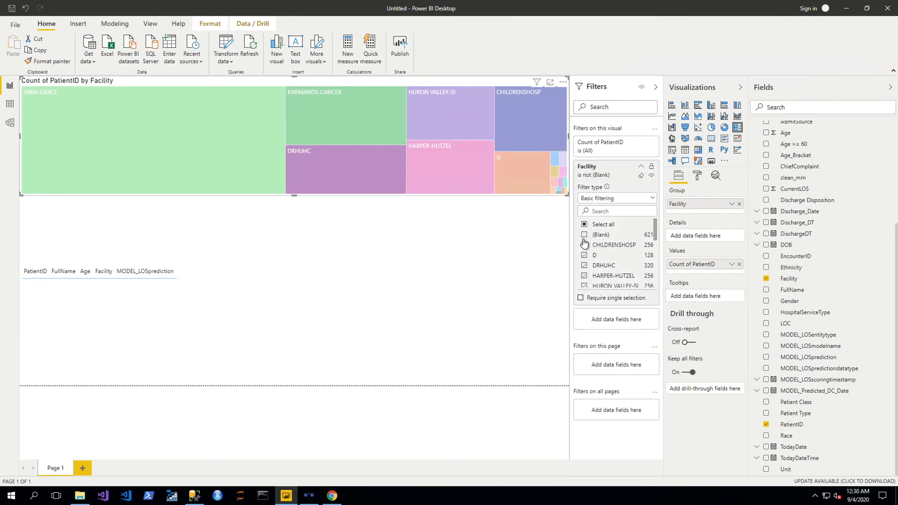
click(481, 217)
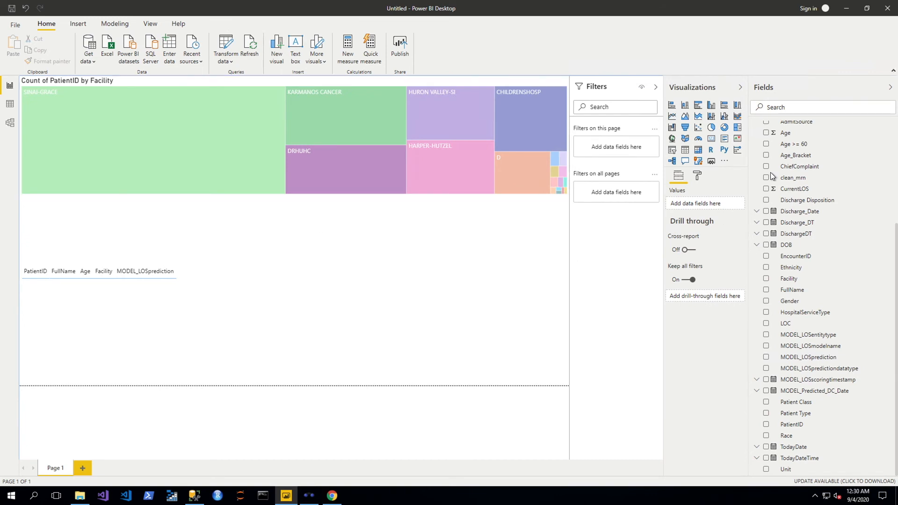
Discard a trial stacked column visual and cross-filter the report to DRHUHC
click(685, 105)
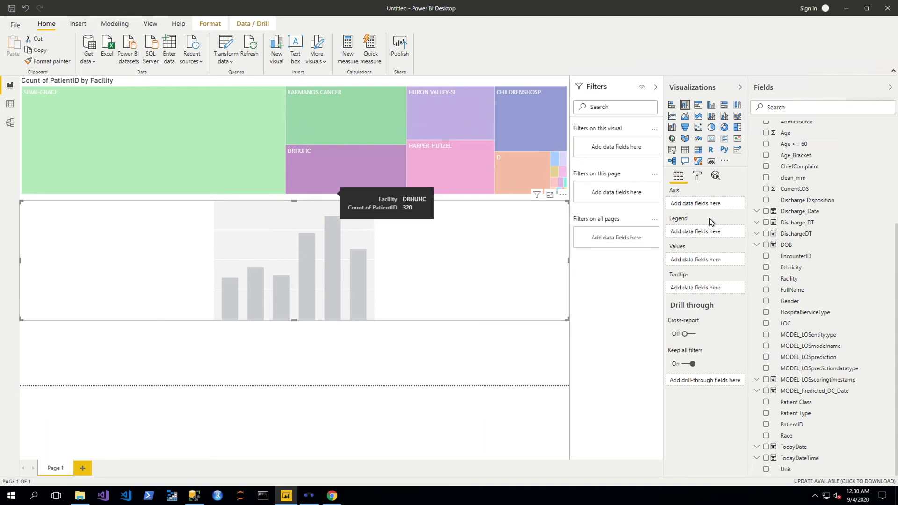
click(685, 150)
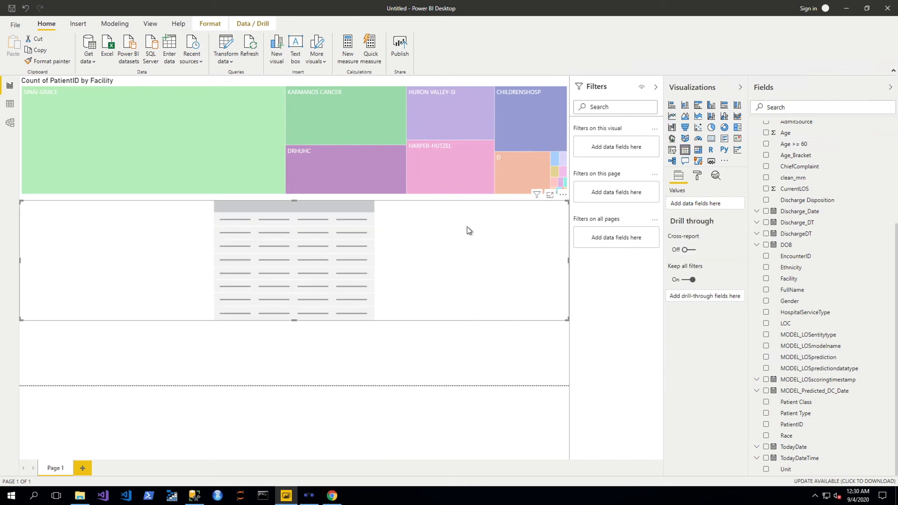
key(Delete)
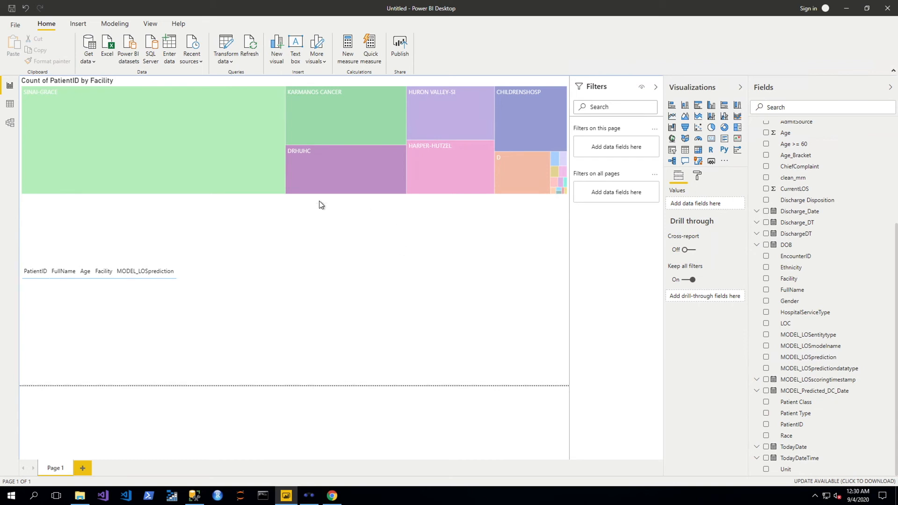
click(202, 218)
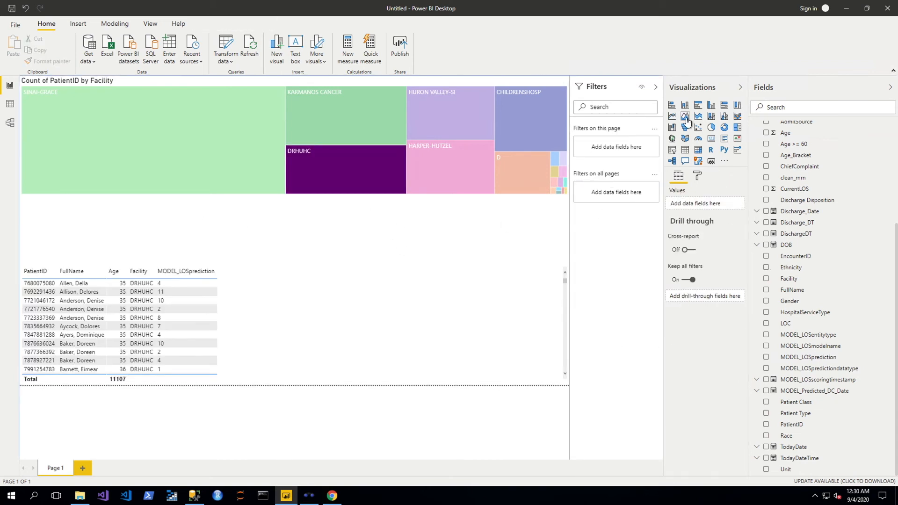
Add a shortened clustered column chart of Count of PatientID by Age_Bracket
click(711, 105)
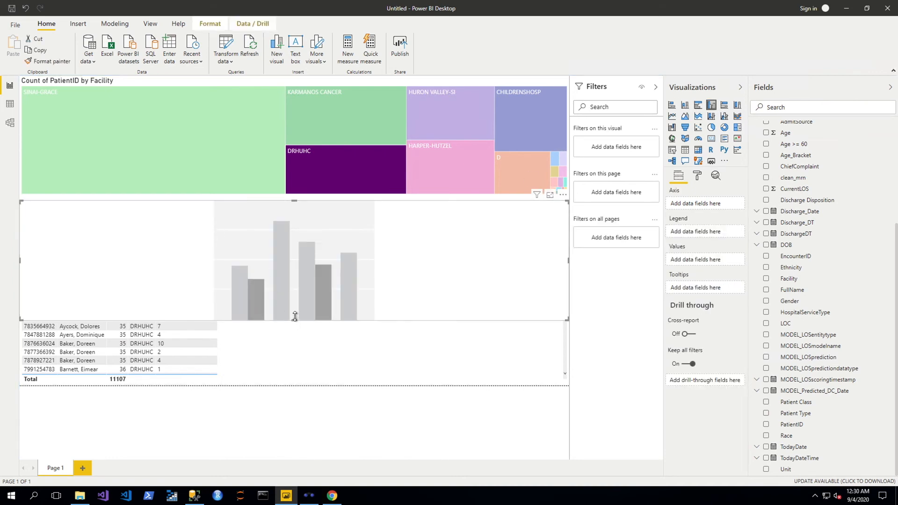
drag(296, 321, 296, 262)
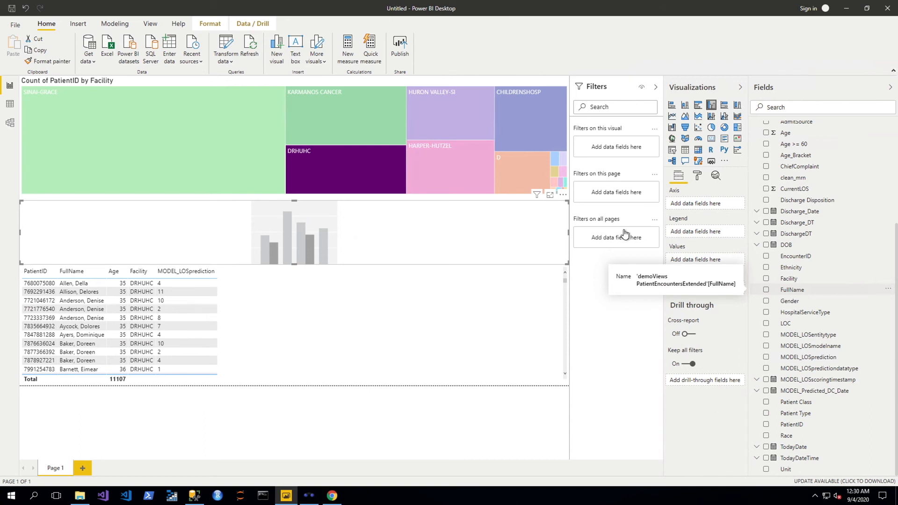
click(766, 155)
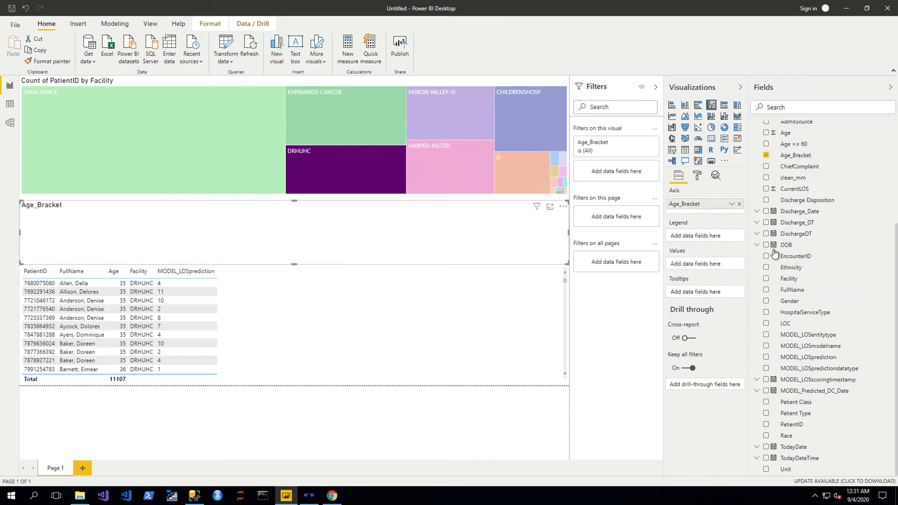
click(766, 425)
drag(691, 239, 692, 265)
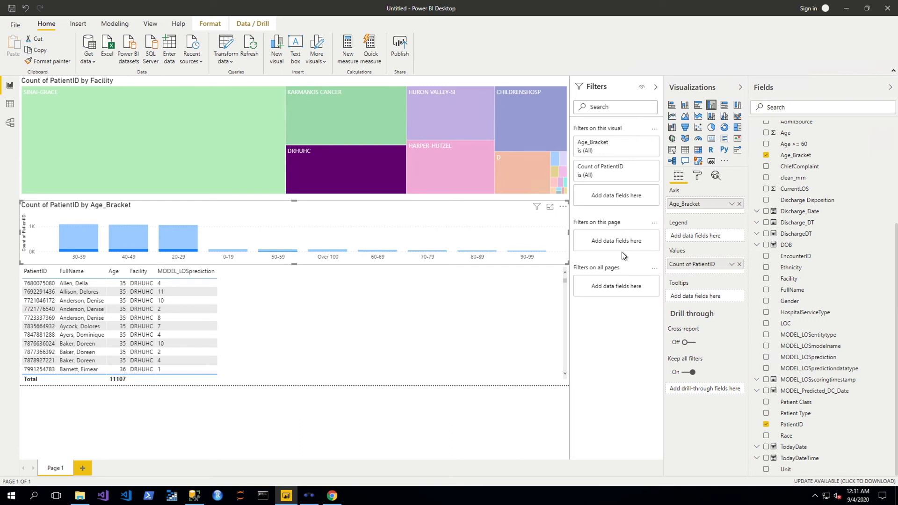
click(192, 132)
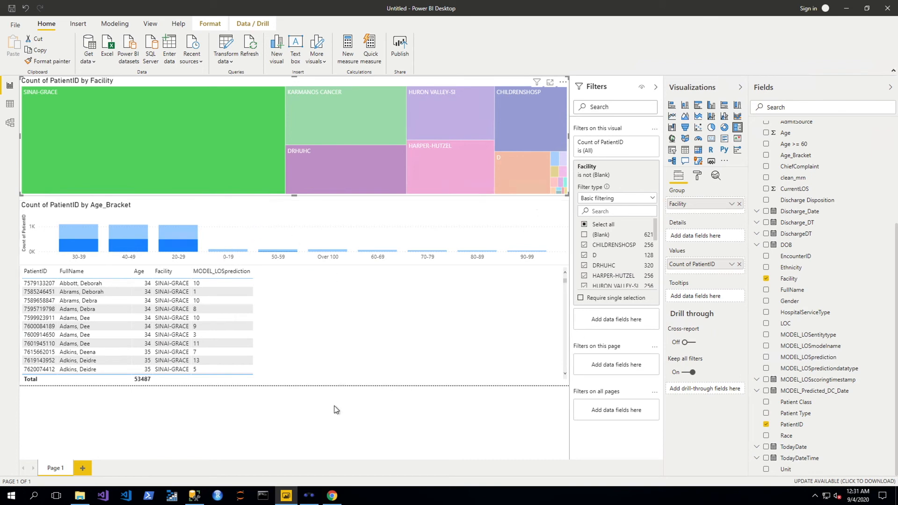
click(329, 419)
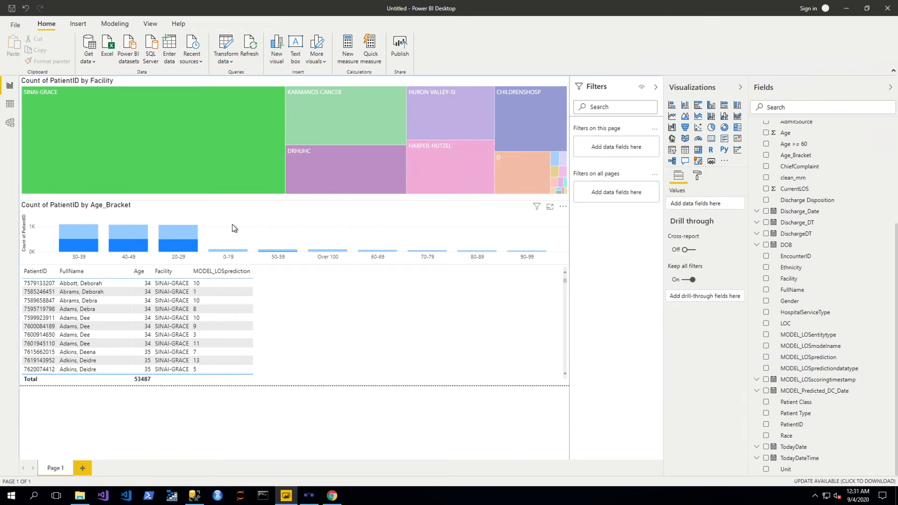
Save the report as CustomerReportV11 in Documents
click(17, 25)
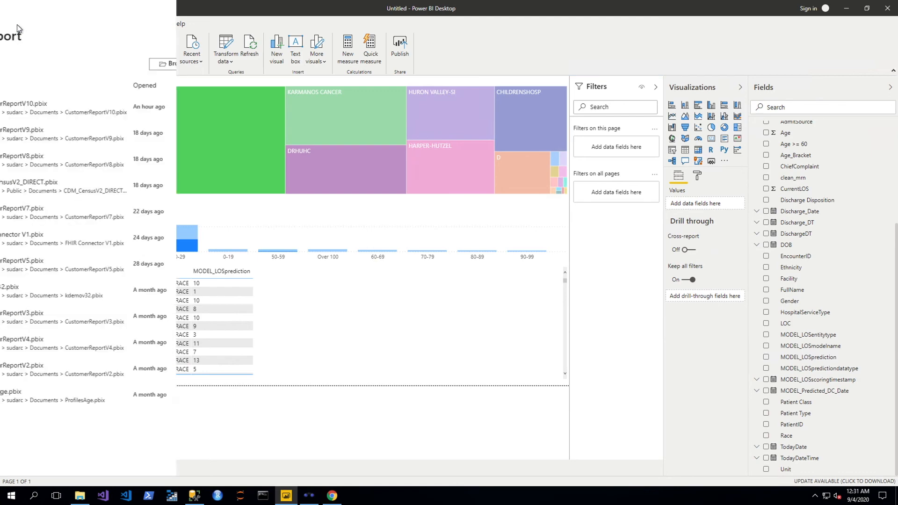
click(30, 86)
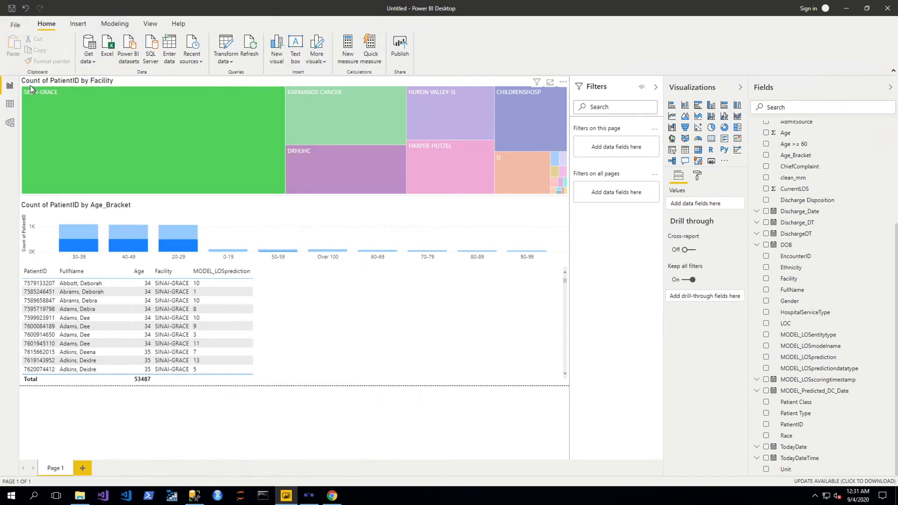
click(121, 123)
double_click(136, 175)
click(136, 175)
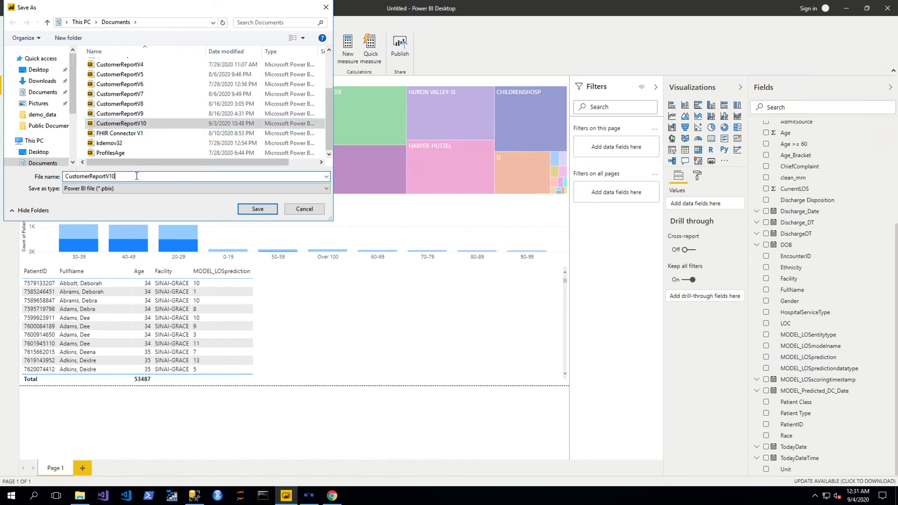
key(BackSpace)
text(1)
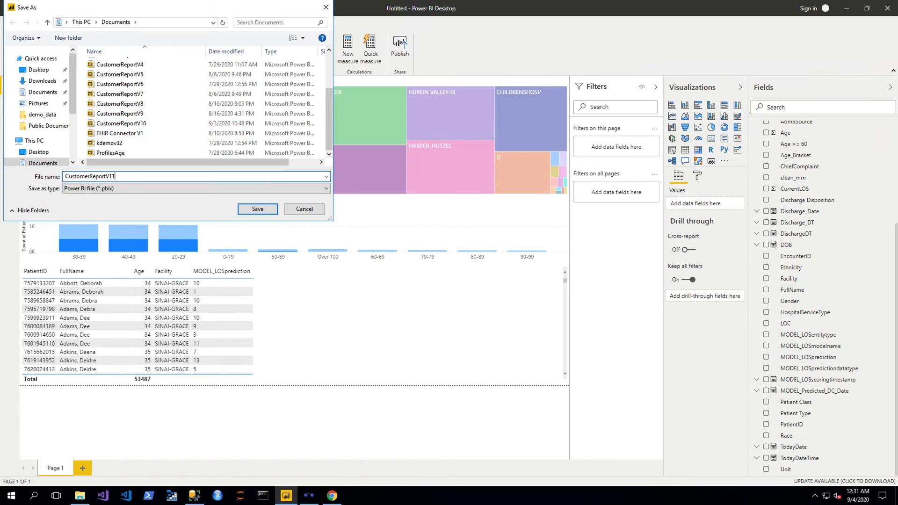
click(247, 210)
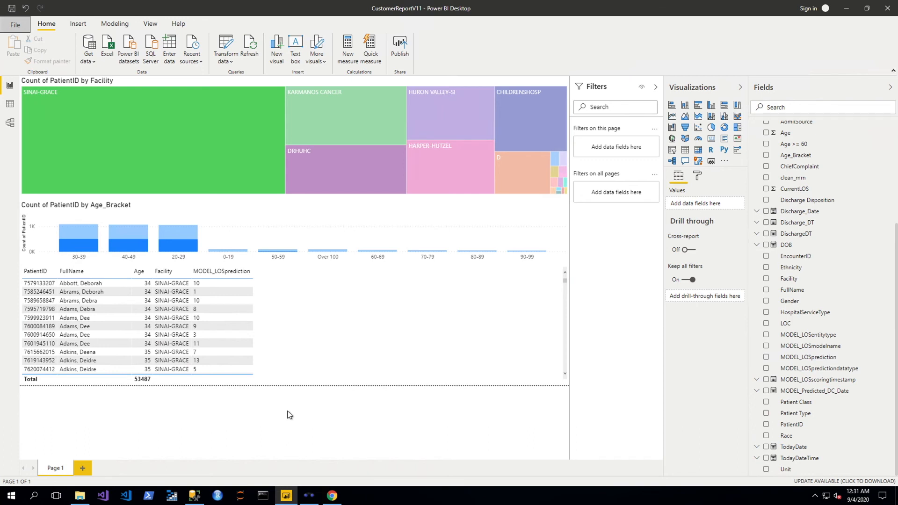
Switch to the kdemo.ai portal and open the Realtime System insights
click(333, 496)
click(44, 31)
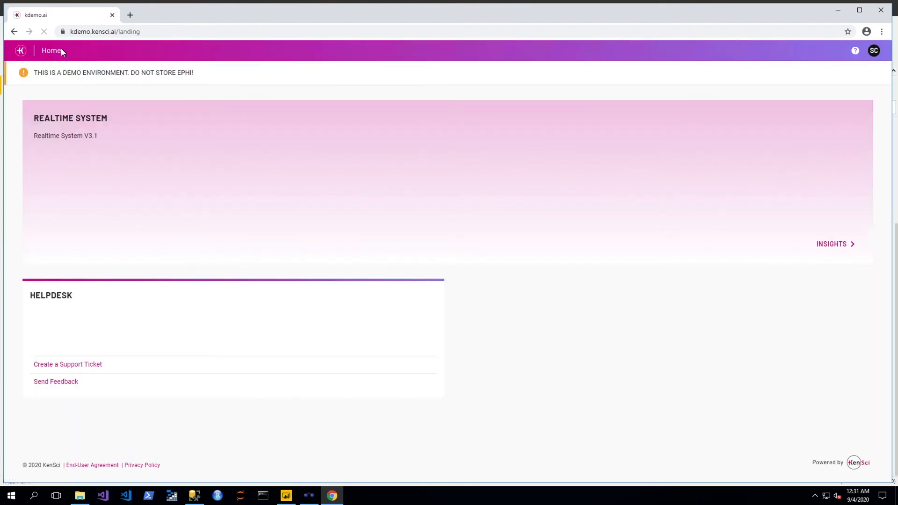
click(831, 244)
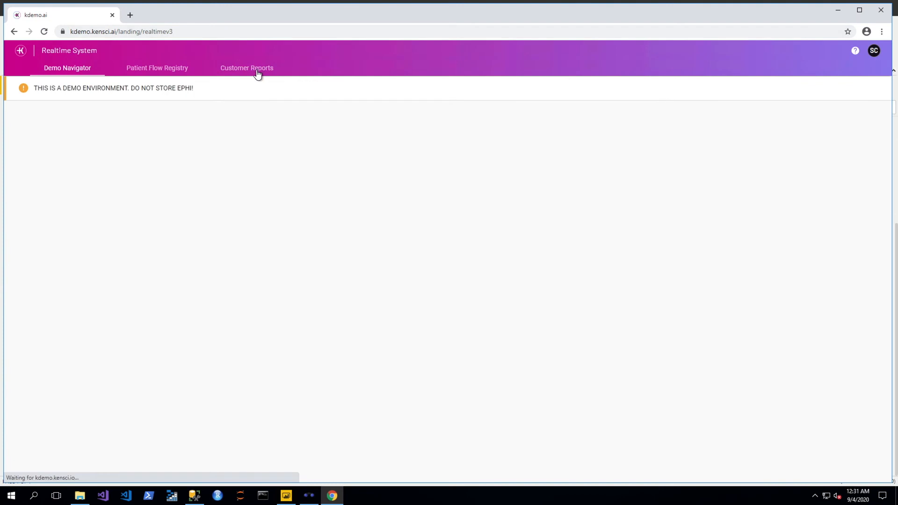
Go to Admin Portal > Content Management reports and start a PBIX publish
click(874, 51)
click(804, 107)
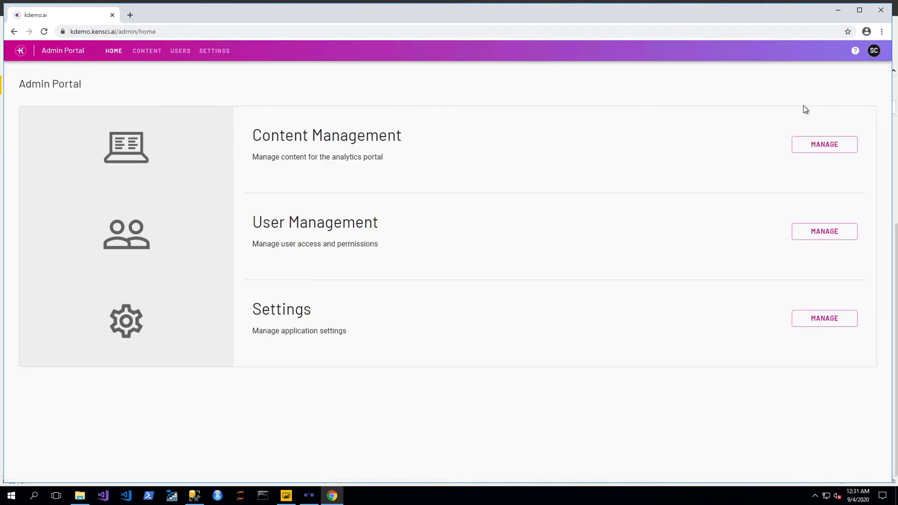
click(828, 146)
click(141, 74)
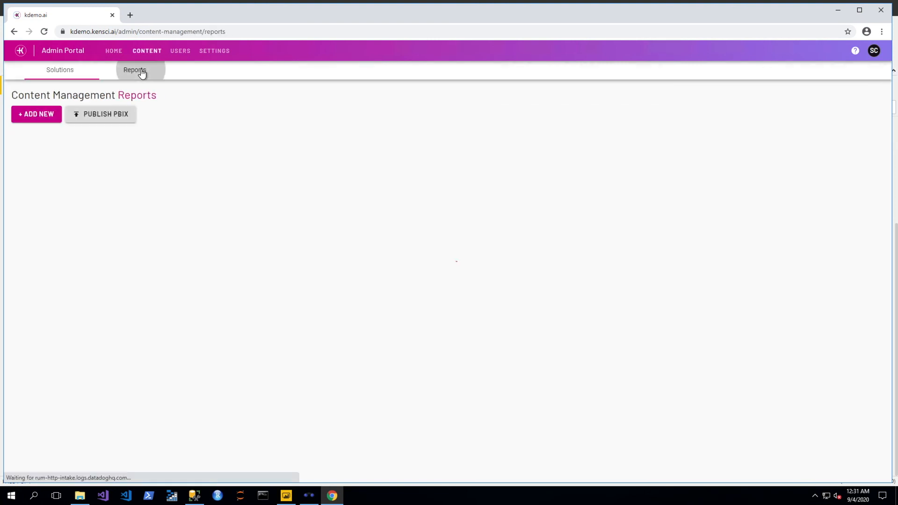
click(107, 118)
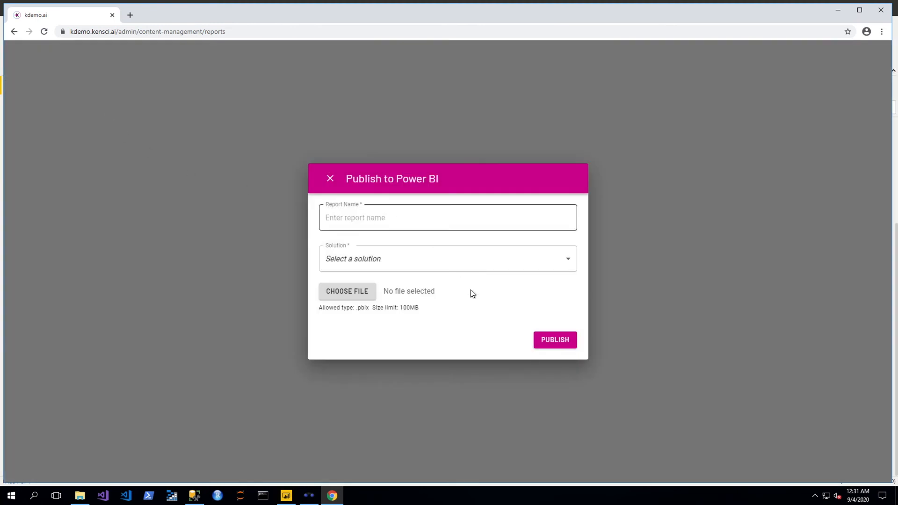
Choose CustomerReportV11.pbix as the file to publish
click(340, 293)
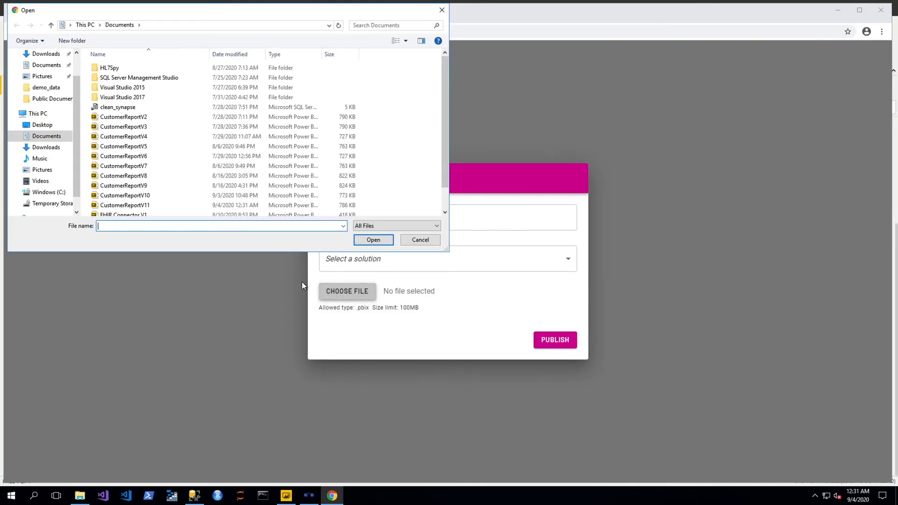
click(157, 205)
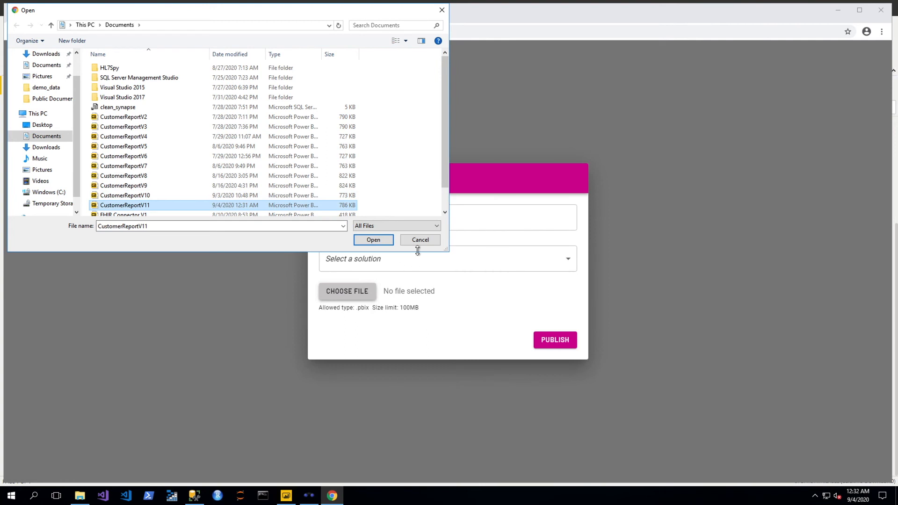
click(372, 241)
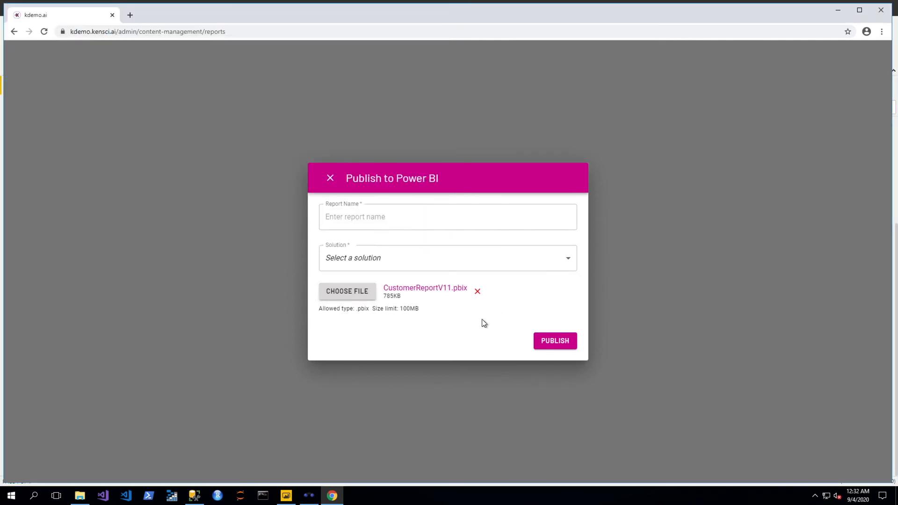
Publish it as 'Customer Report V11' under the Realtime System solution
click(414, 267)
click(409, 280)
click(385, 217)
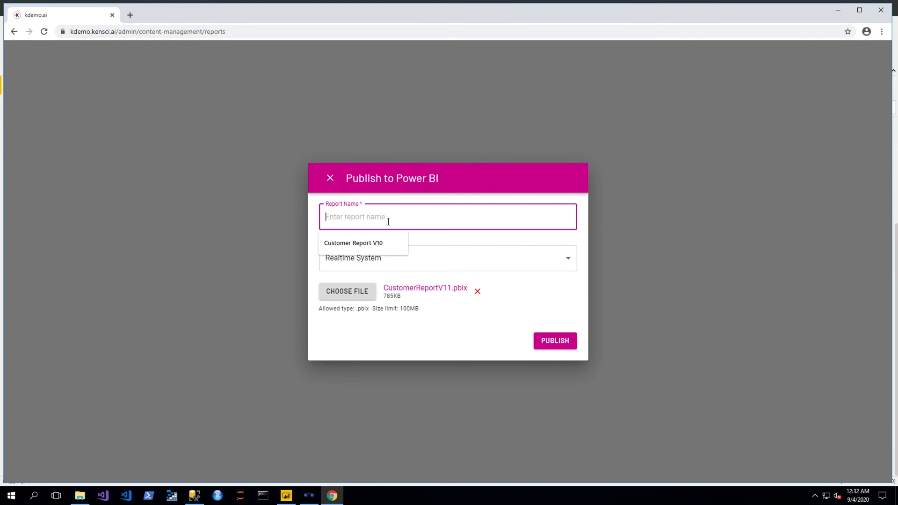
click(385, 242)
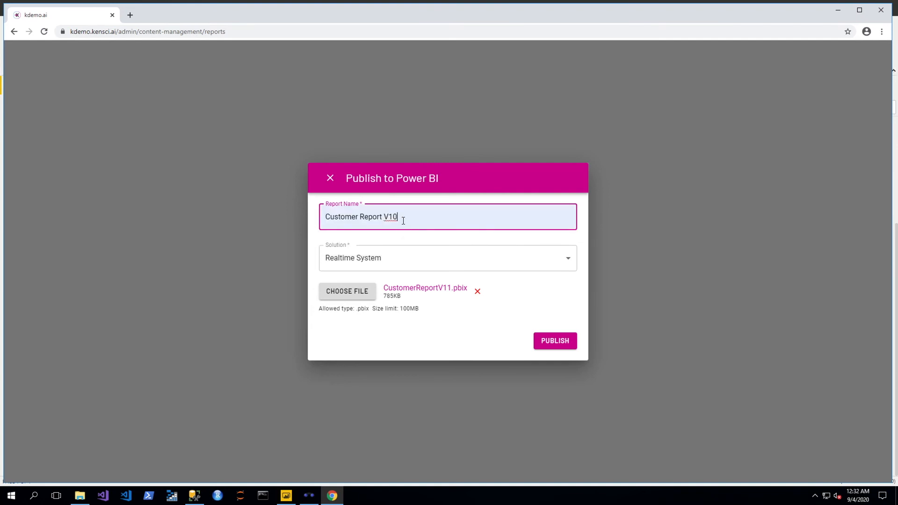
key(BackSpace)
text(1)
click(563, 339)
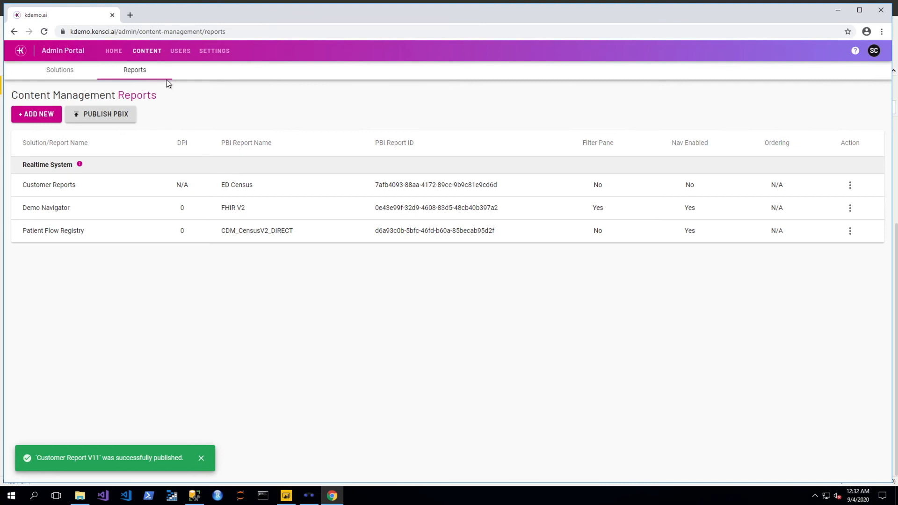
Point the Customer Reports entry at Customer Report V11 and return to the home page
click(851, 186)
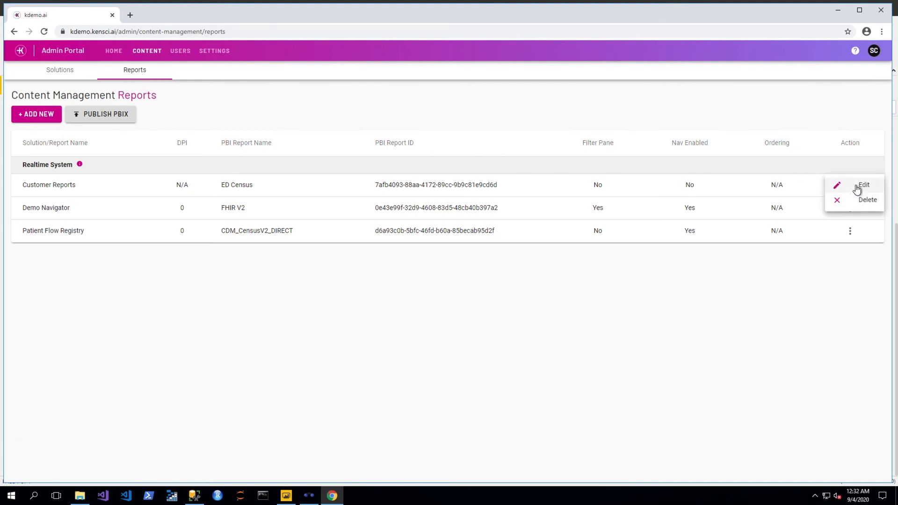
click(856, 185)
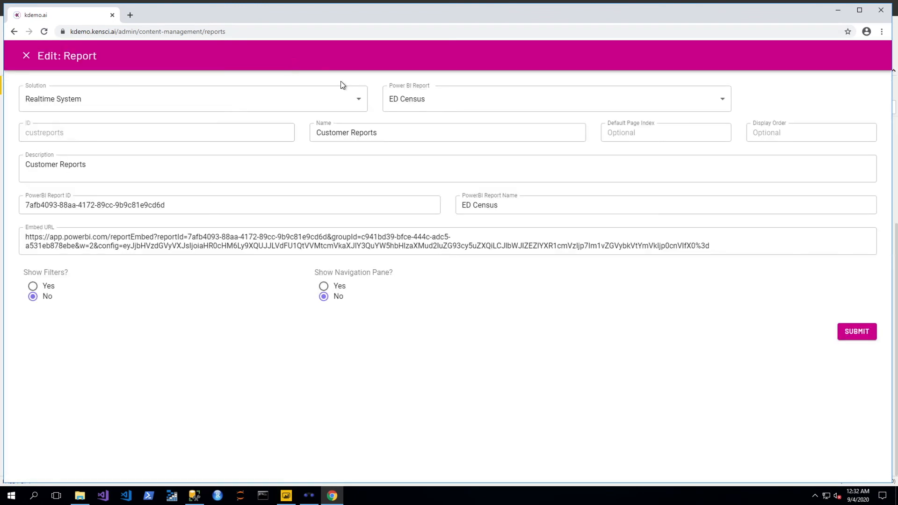
click(453, 111)
click(457, 381)
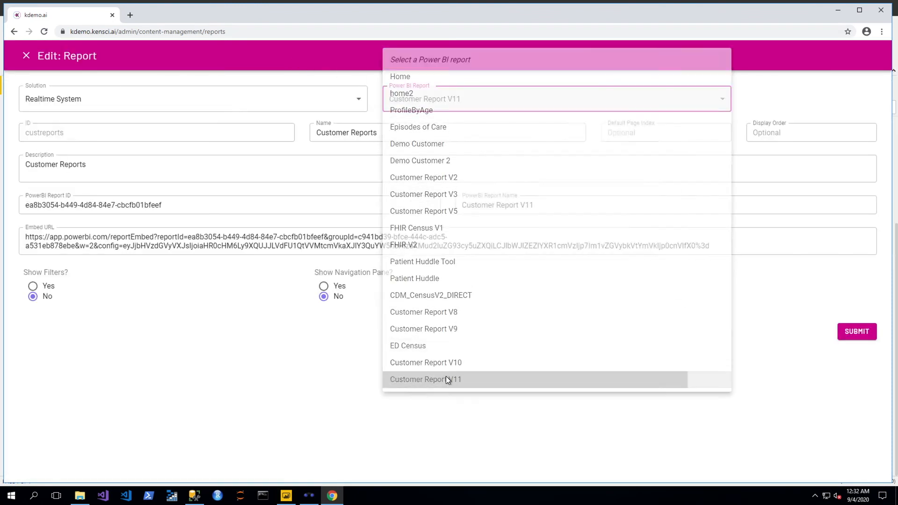
click(856, 332)
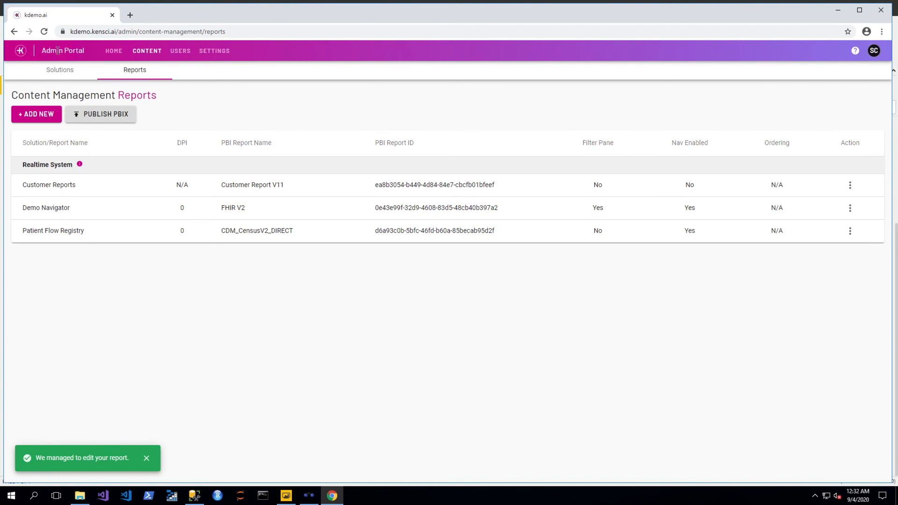
click(20, 53)
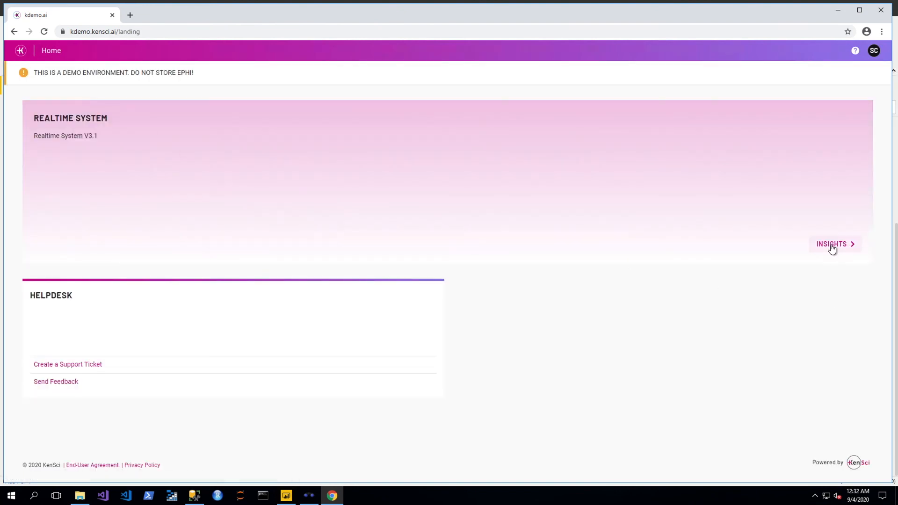
Open Realtime System's Customer Reports and compare them with the age bracket chart in Power BI Desktop
click(833, 245)
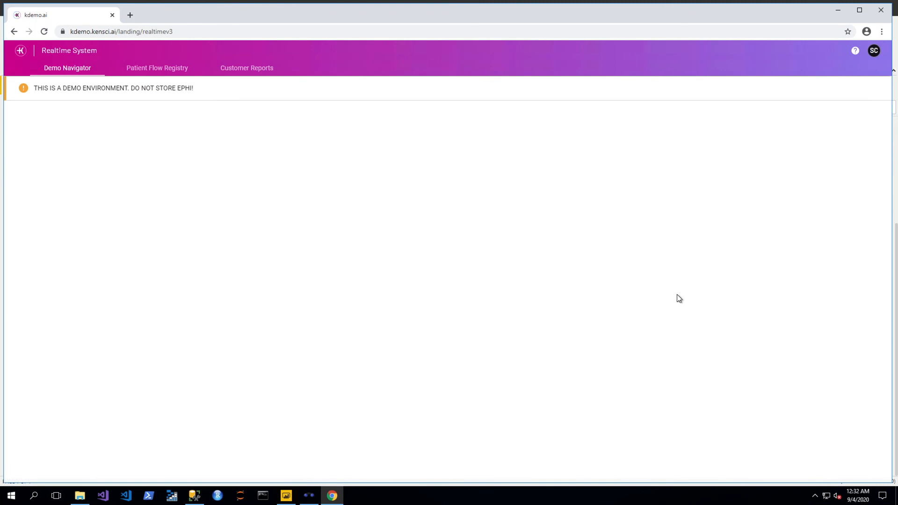
click(238, 69)
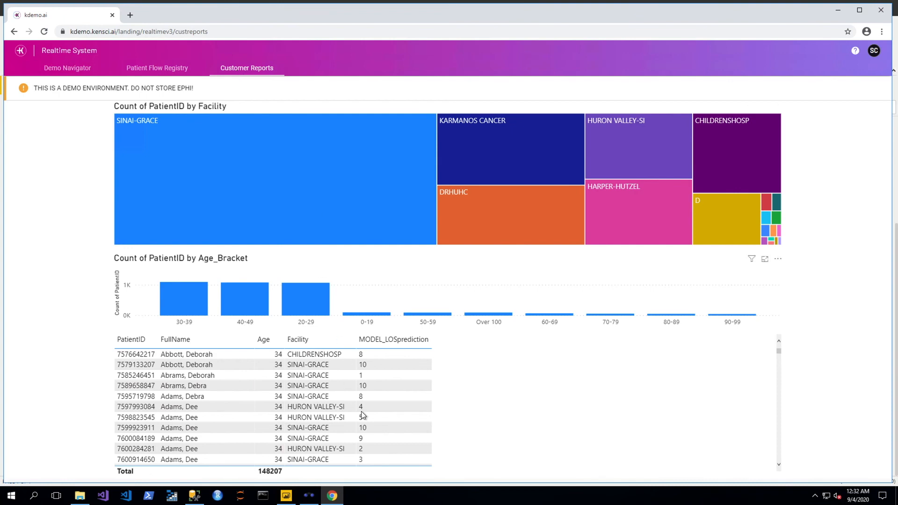
click(286, 497)
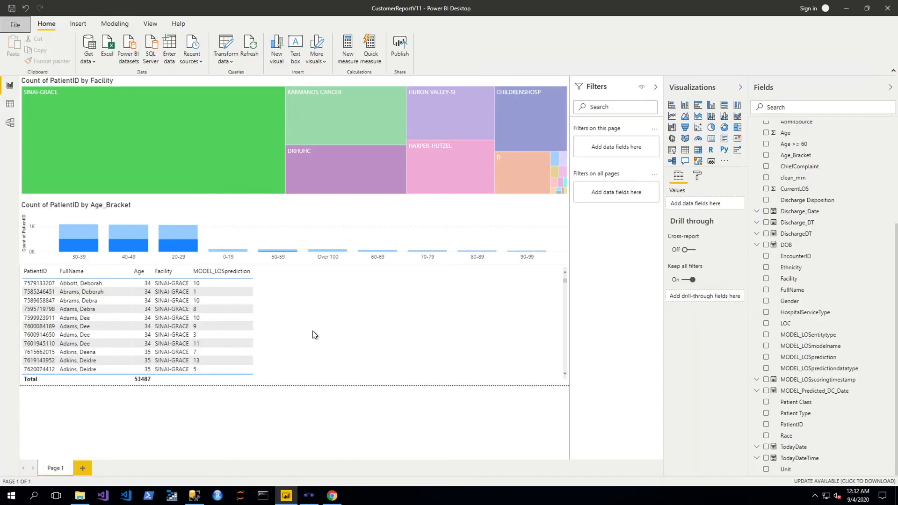
click(266, 207)
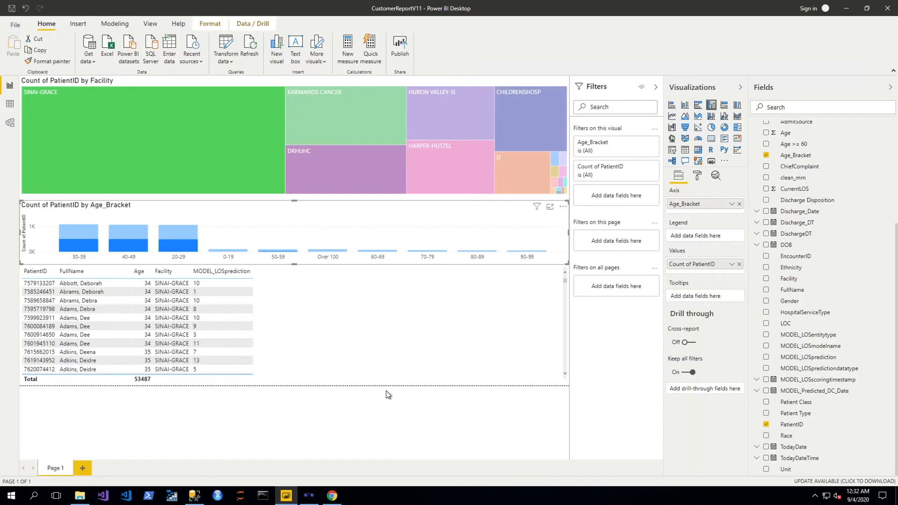
Filter the published report to KARMANOS CANCER, then return to Power BI Desktop
click(332, 496)
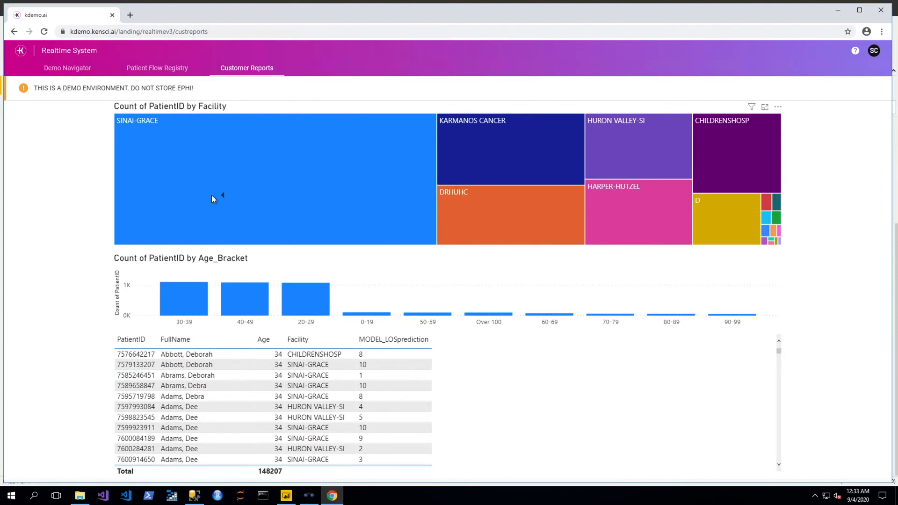
click(471, 145)
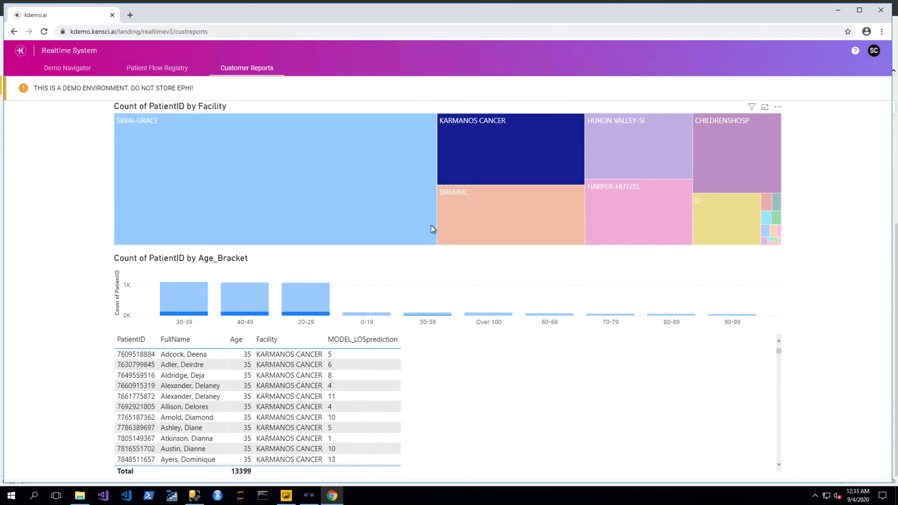
click(286, 495)
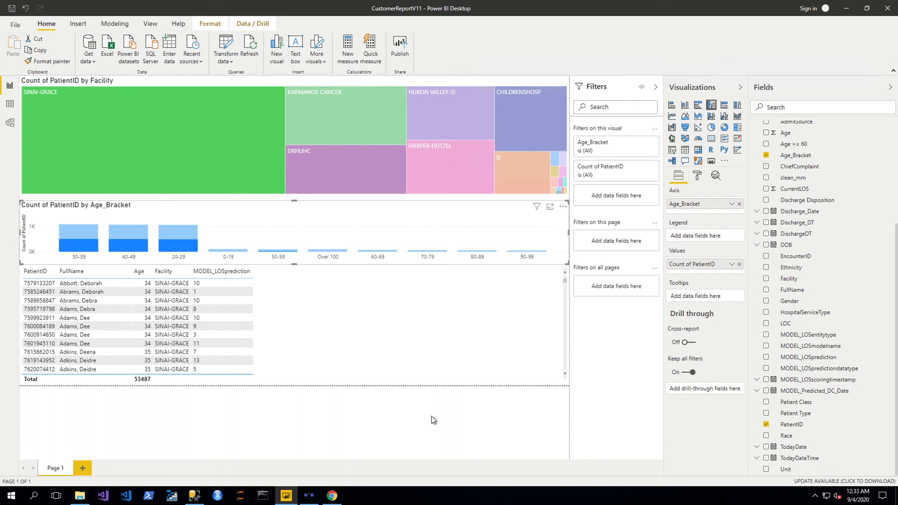
Browse the kdemo.azurehealthcareapis.com FHIR tables from Recent sources, then cancel without loading any
click(201, 61)
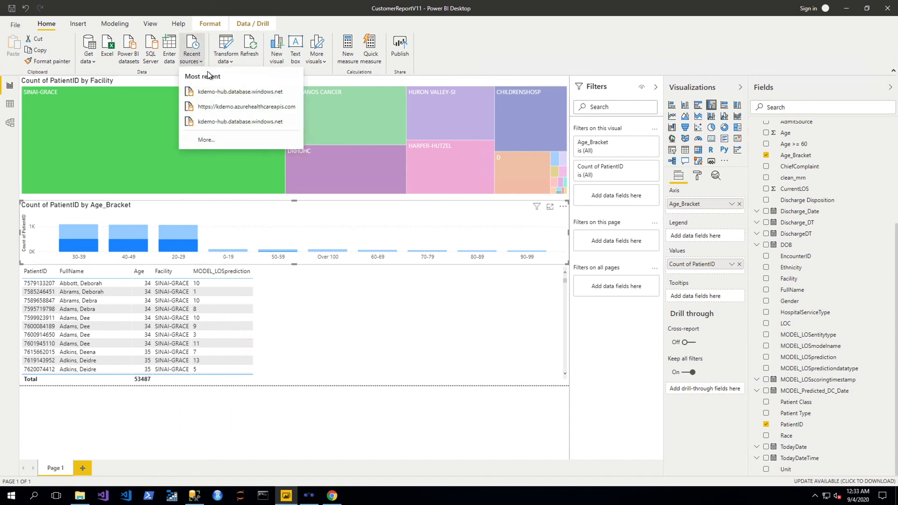
click(230, 107)
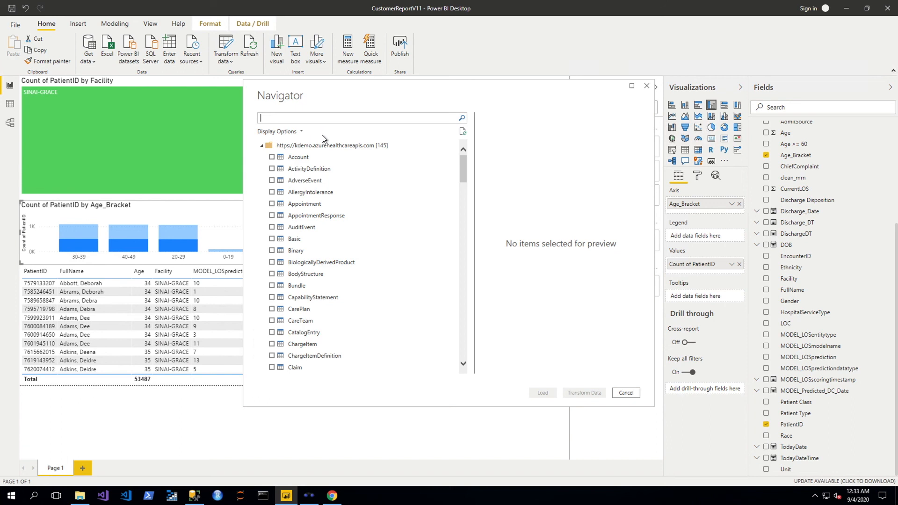
drag(463, 162, 471, 140)
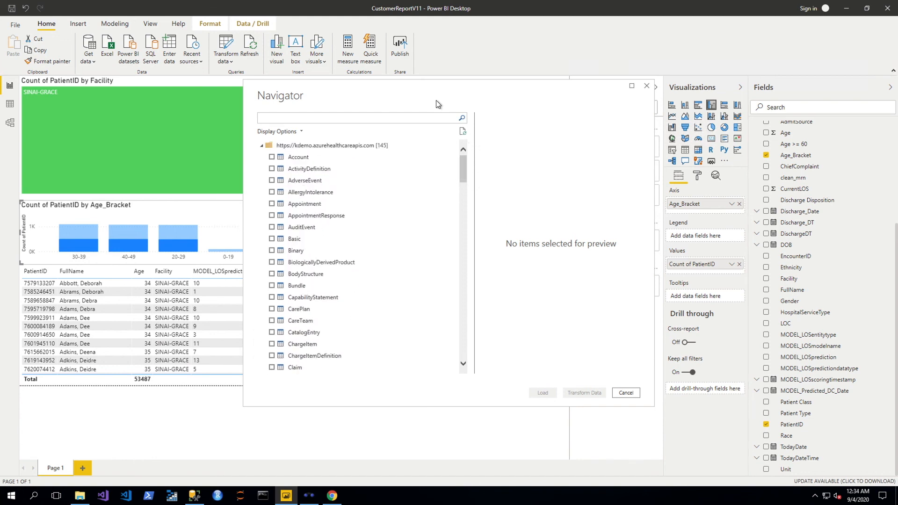
click(647, 87)
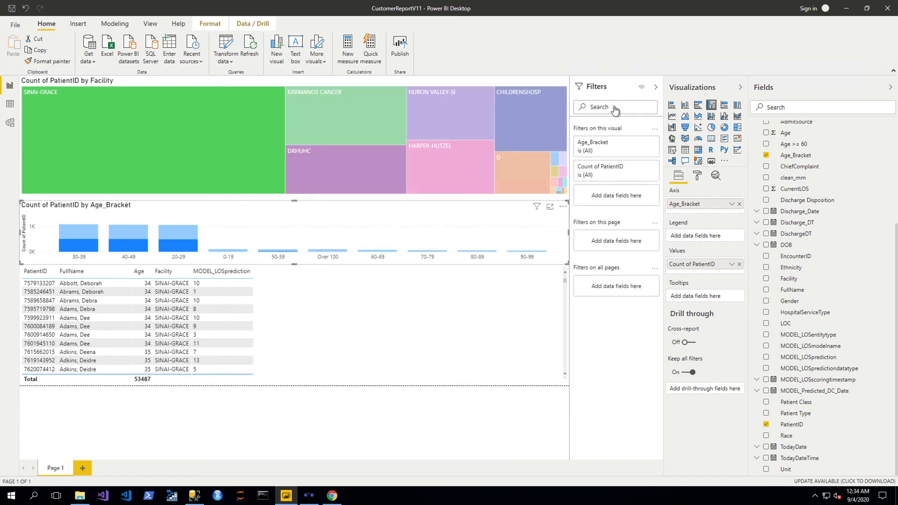
Bring up the KenSci Analytics Platform for Healthcare Solutions architecture slide
key(ctrl+Right)
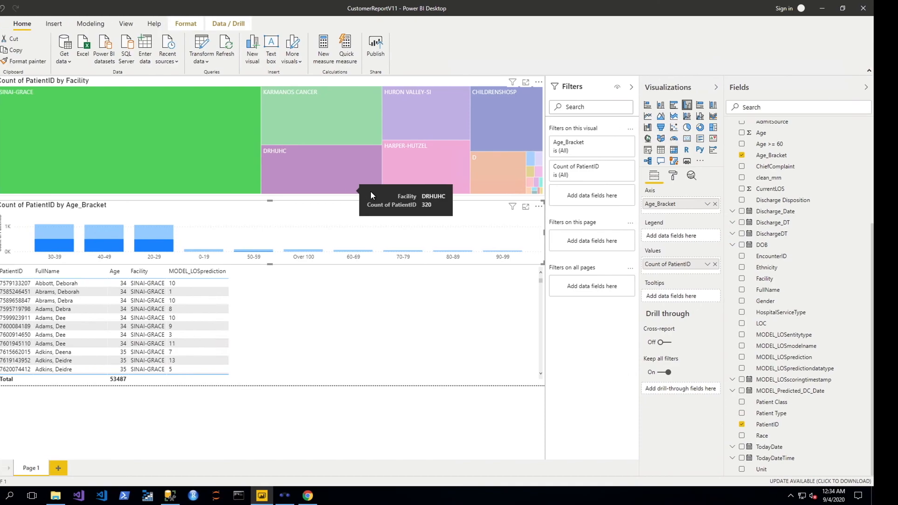
key(ctrl+Left)
key(ctrl+Left)
key(ctrl+Right)
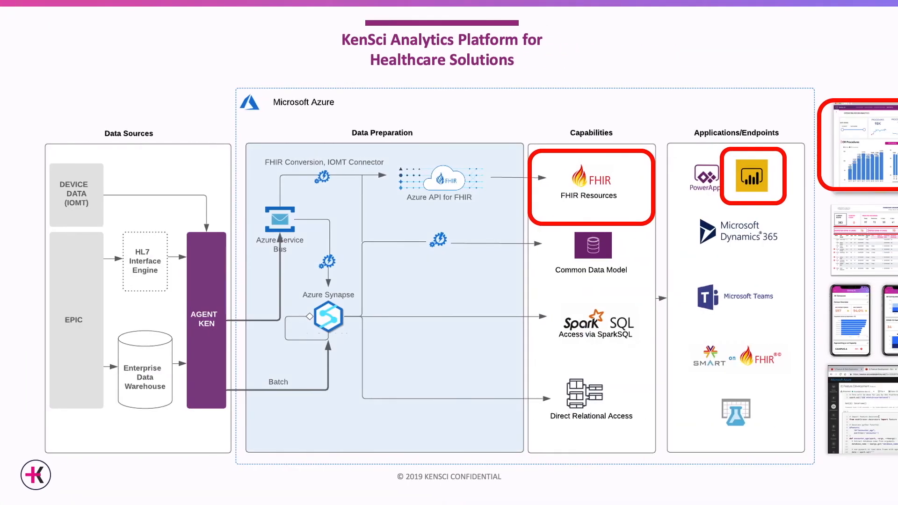